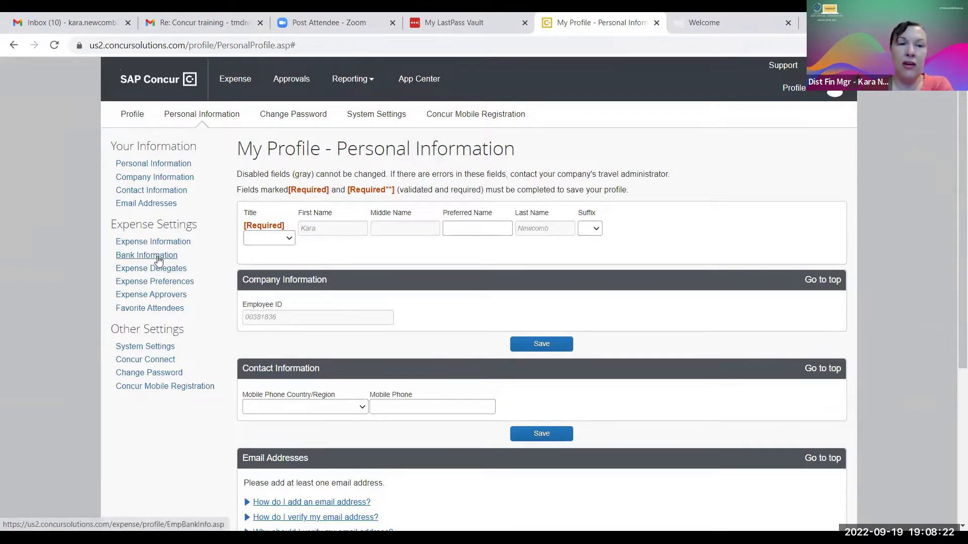
# Open the Bank Information settings page from the user profile.
pyautogui.click(157, 260)
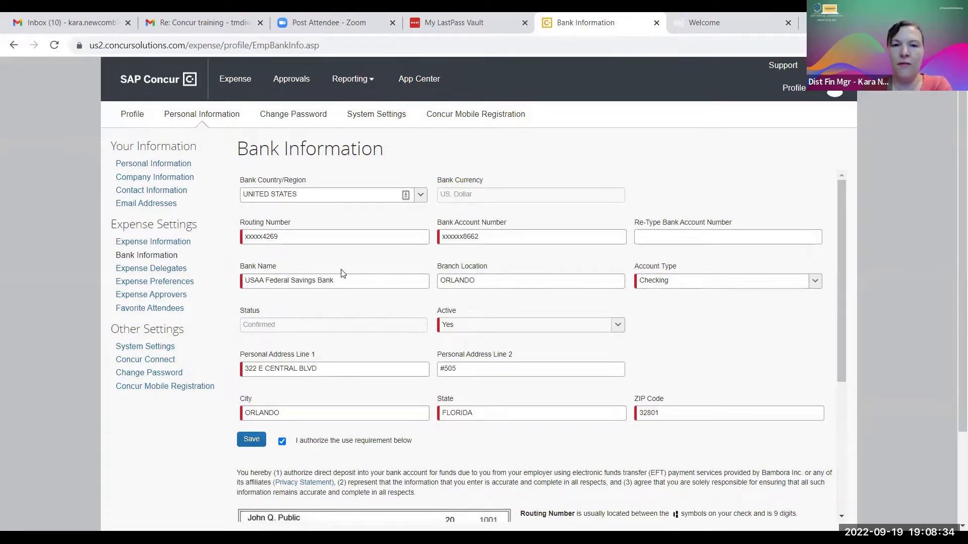
# Review the direct-deposit bank details, check image and account history, then return to the Concur home page.
pyautogui.scroll(-1, 513, 410)
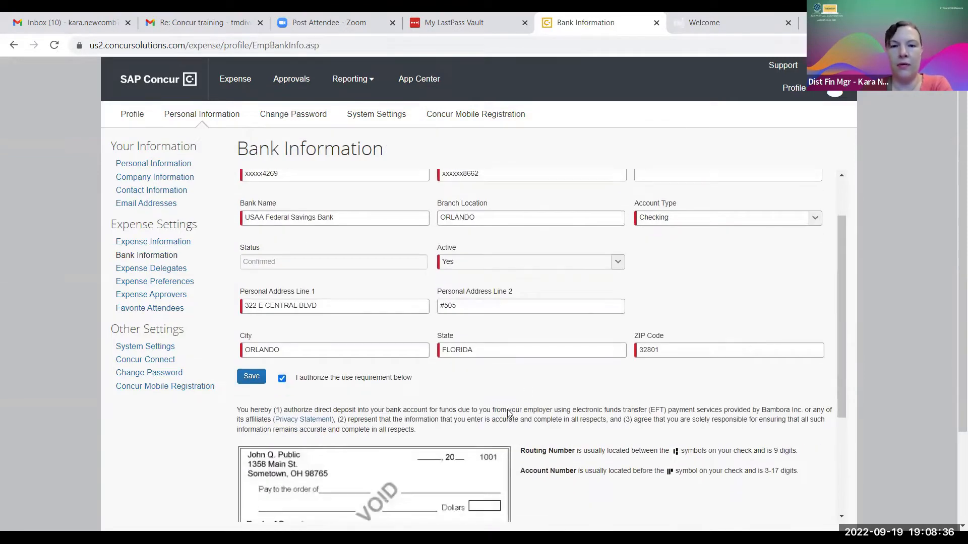
pyautogui.scroll(-3, 559, 389)
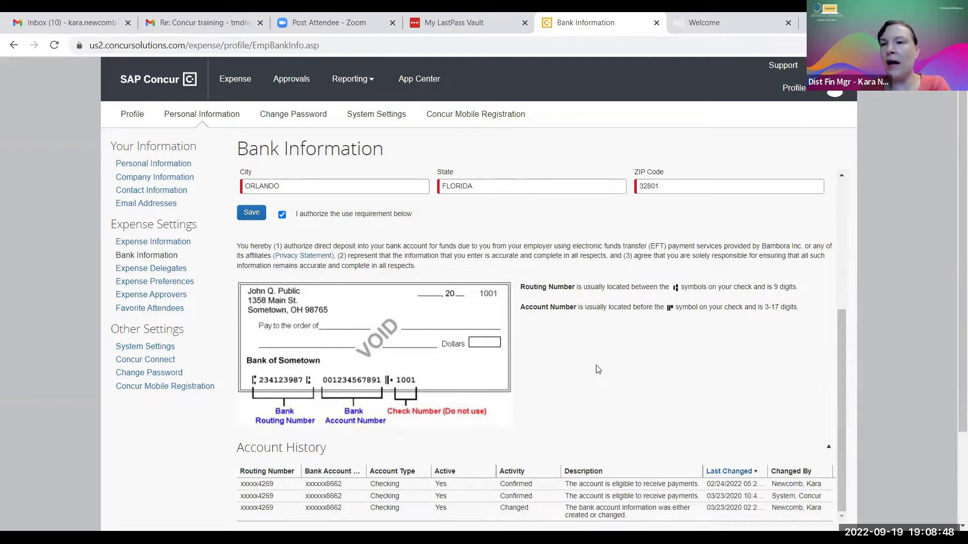
pyautogui.scroll(-2, 605, 398)
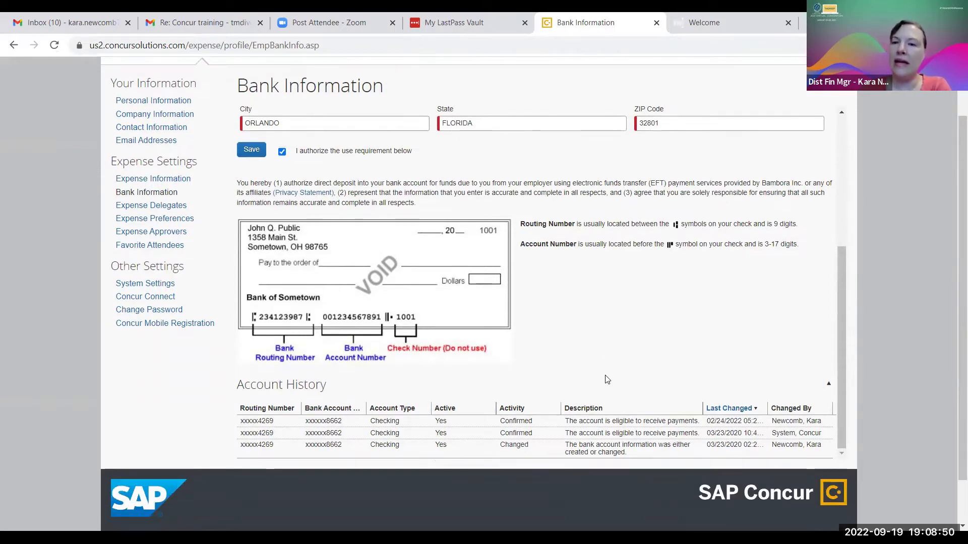
pyautogui.scroll(2, 604, 380)
pyautogui.scroll(1, 604, 380)
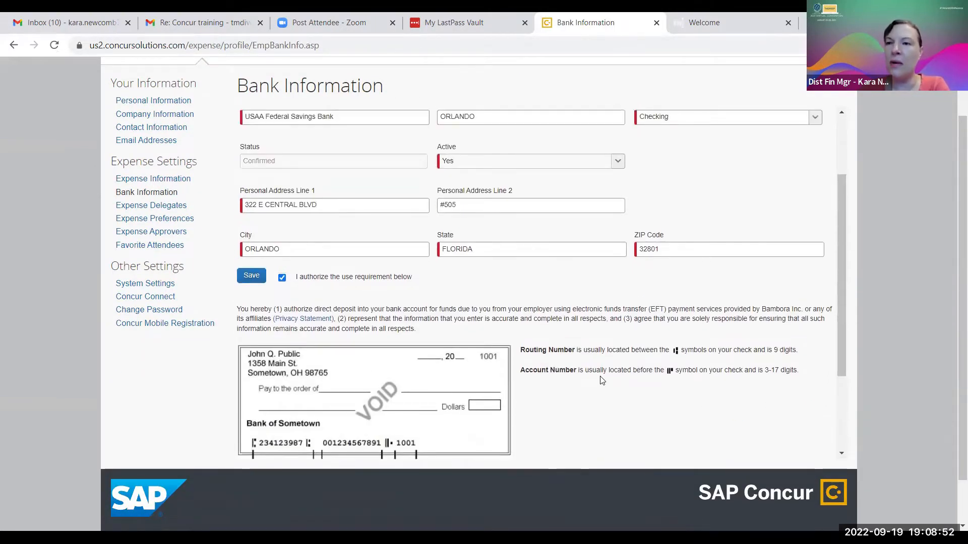
pyautogui.scroll(5, 436, 153)
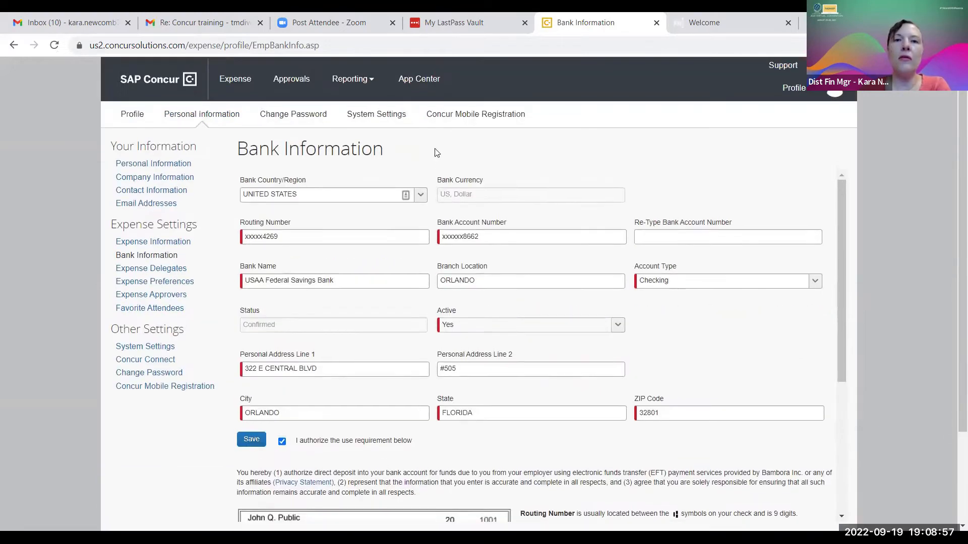
pyautogui.click(163, 87)
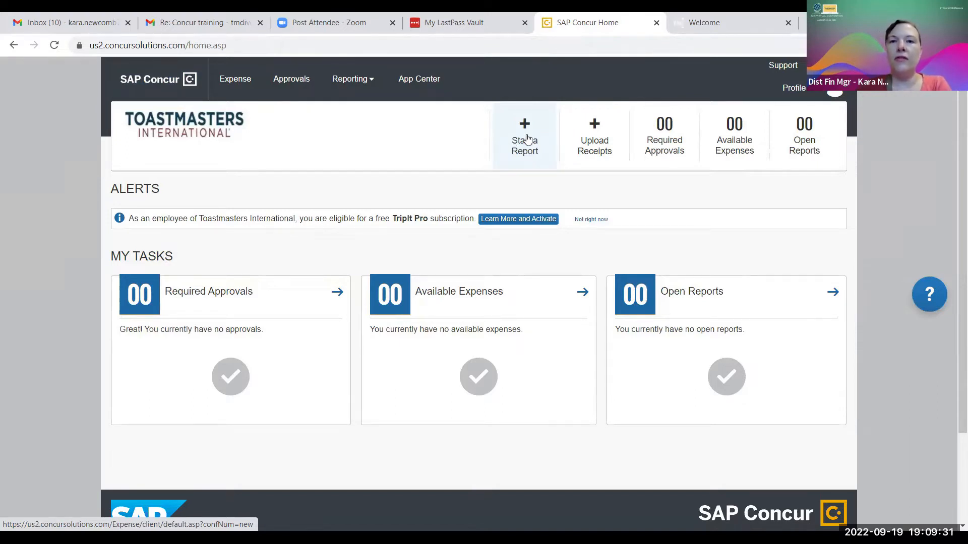
# Start a new expense report from the home page's Start a Report tile.
pyautogui.click(527, 138)
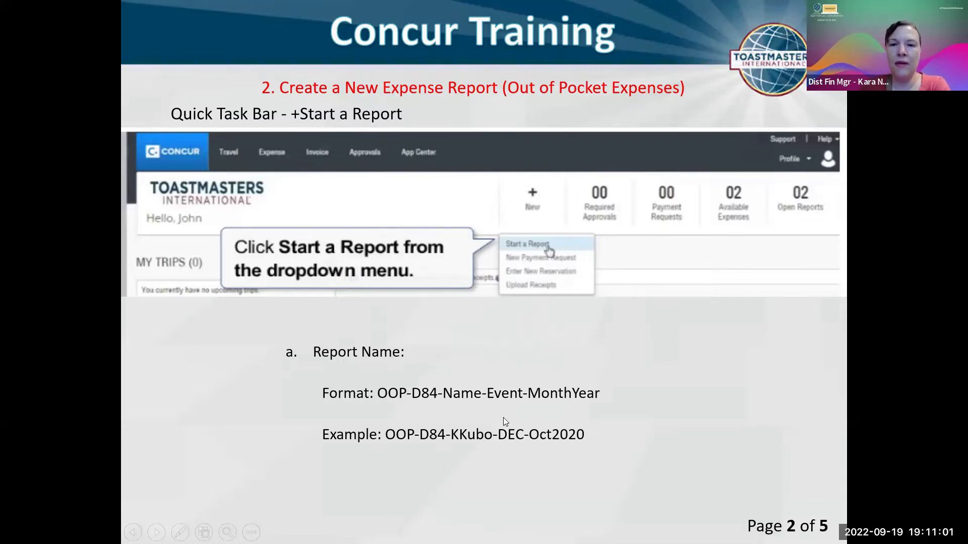
# Advance the training deck to the Attach Receipt / Save / Submit Report slide.
pyautogui.click(571, 401)
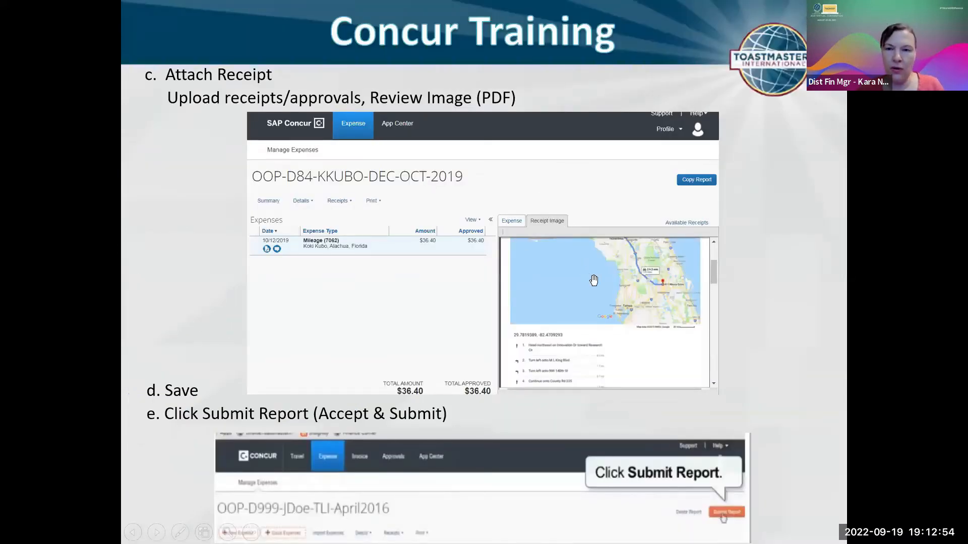
# Magnify the receipt-attachment slide, then restore it to the full-slide view.
pyautogui.scroll(1, 592, 277)
pyautogui.scroll(1, 595, 280)
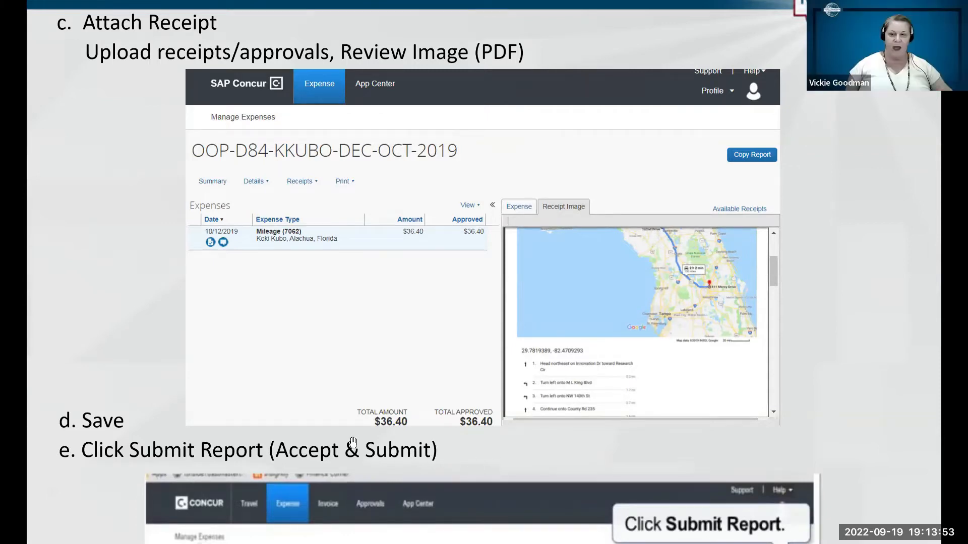
pyautogui.press('Escape')
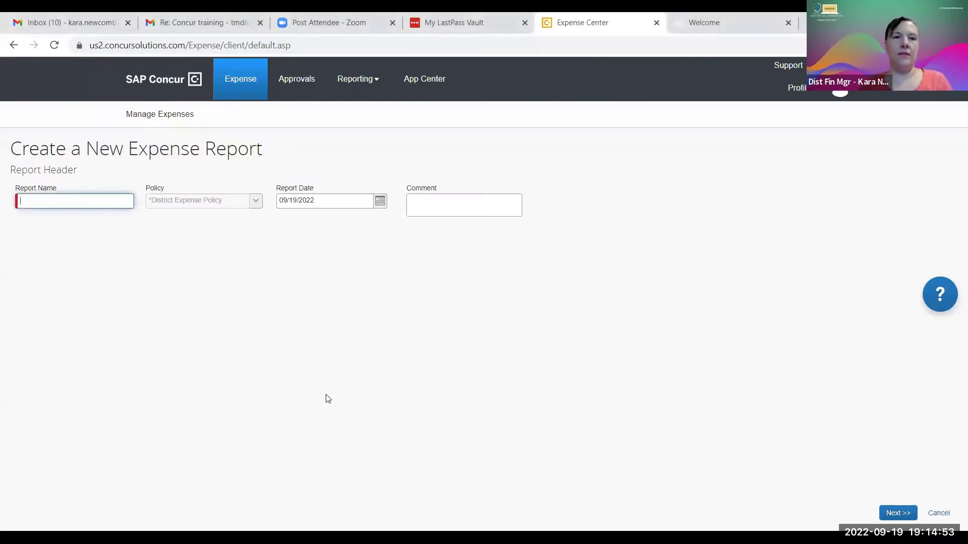
# Name the report OOP-D84-[employee name]-DEC-Oct2022, dated 09/19/2022, and create it.
pyautogui.click(61, 202)
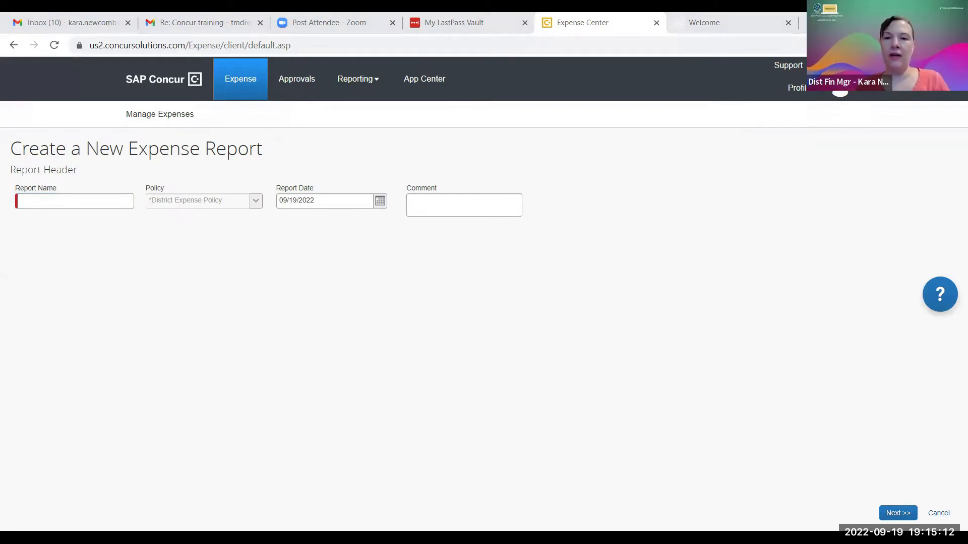
pyautogui.click(86, 202)
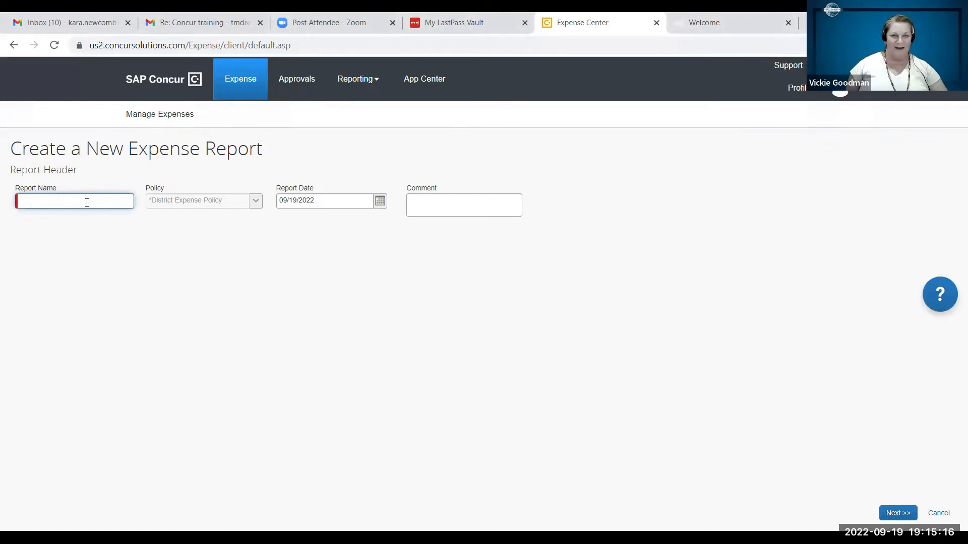
pyautogui.write('O')
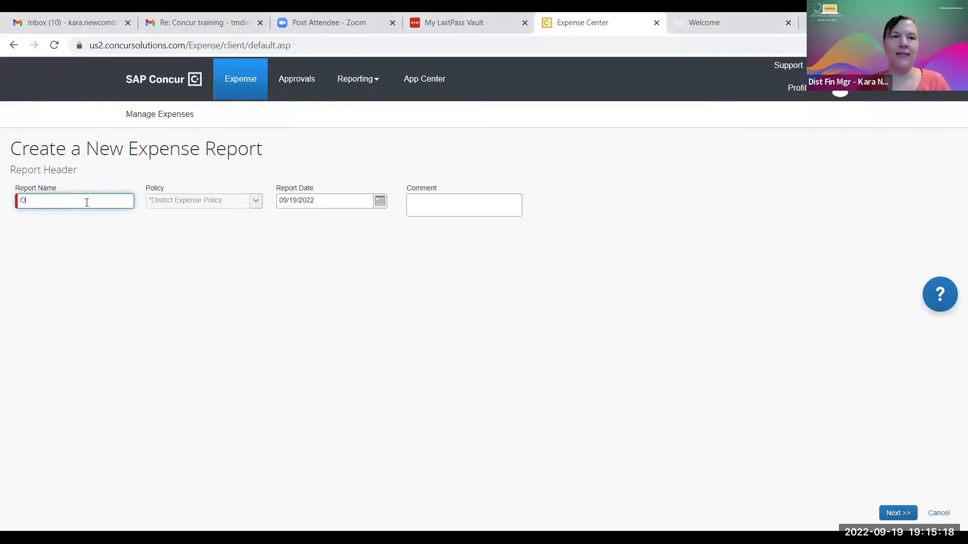
pyautogui.write('OP-D84')
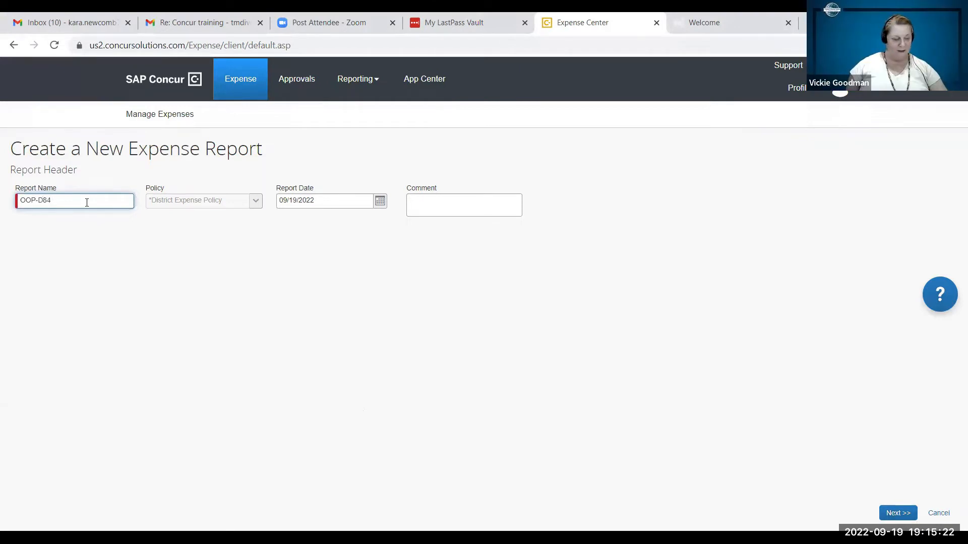
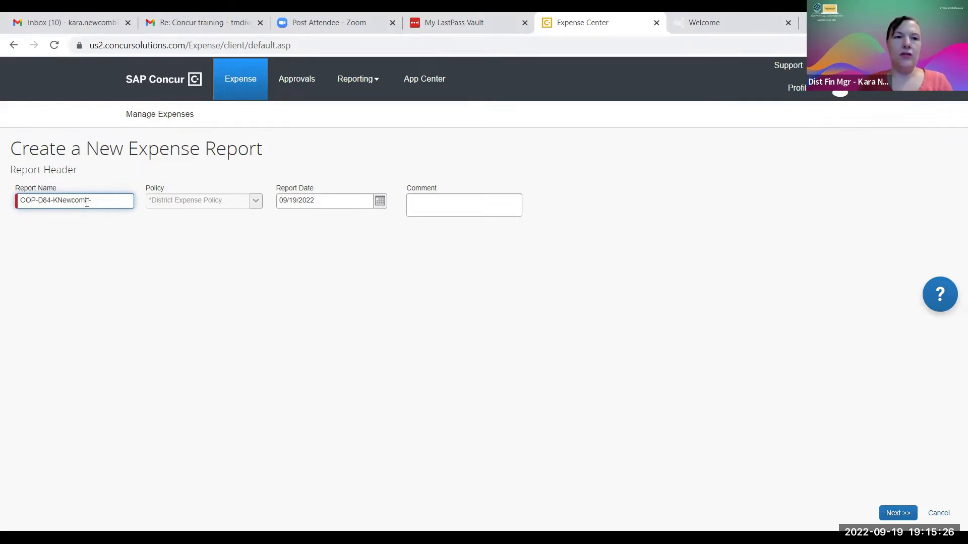
pyautogui.write('-')
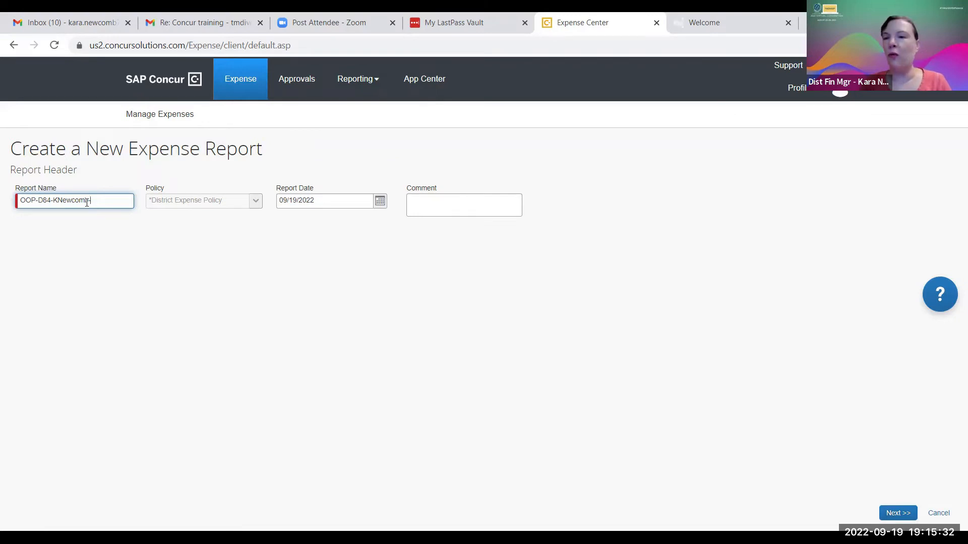
pyautogui.write('DEC')
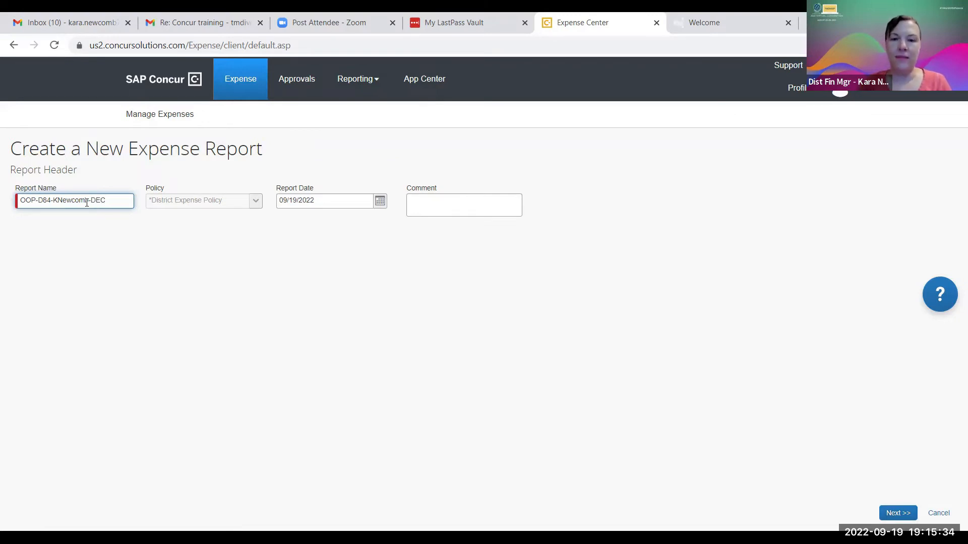
pyautogui.write('-Oct')
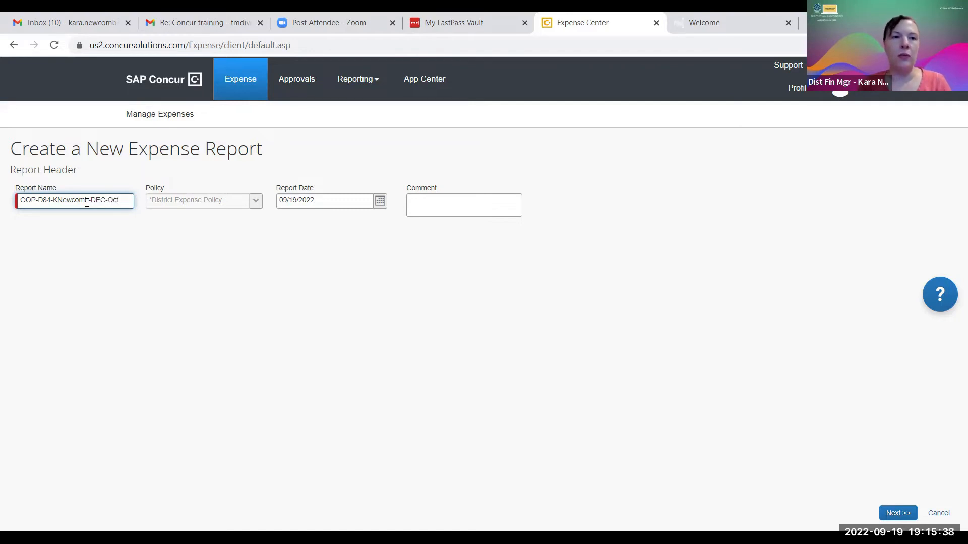
pyautogui.write('2022')
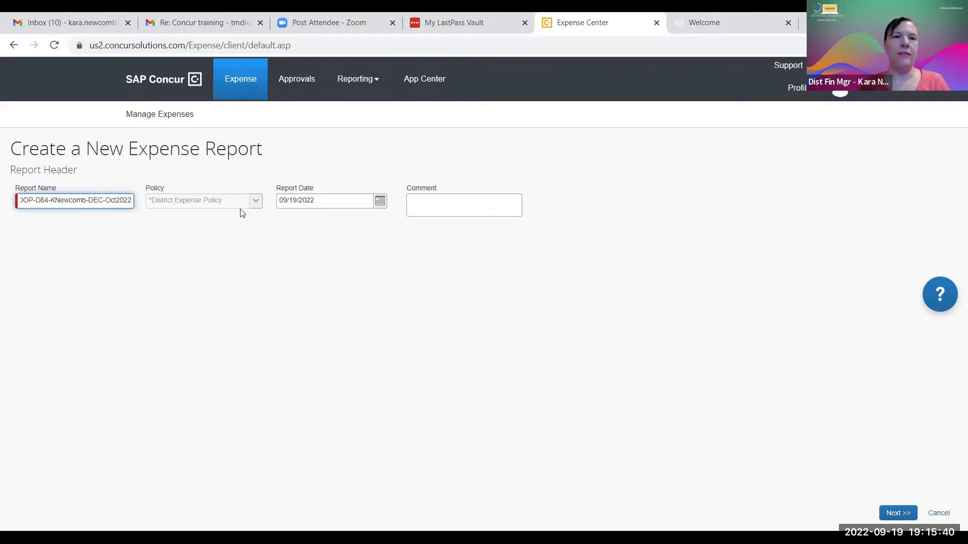
pyautogui.click(255, 207)
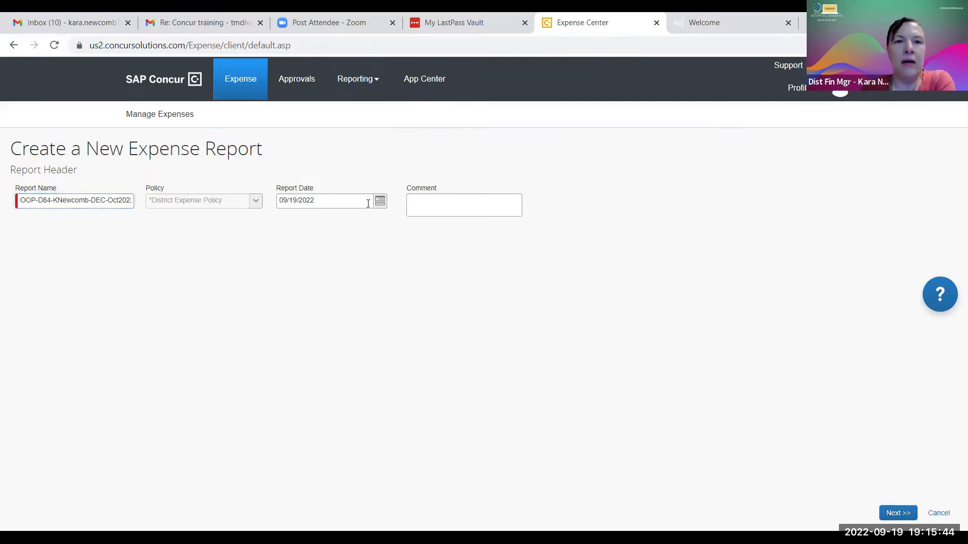
pyautogui.click(412, 213)
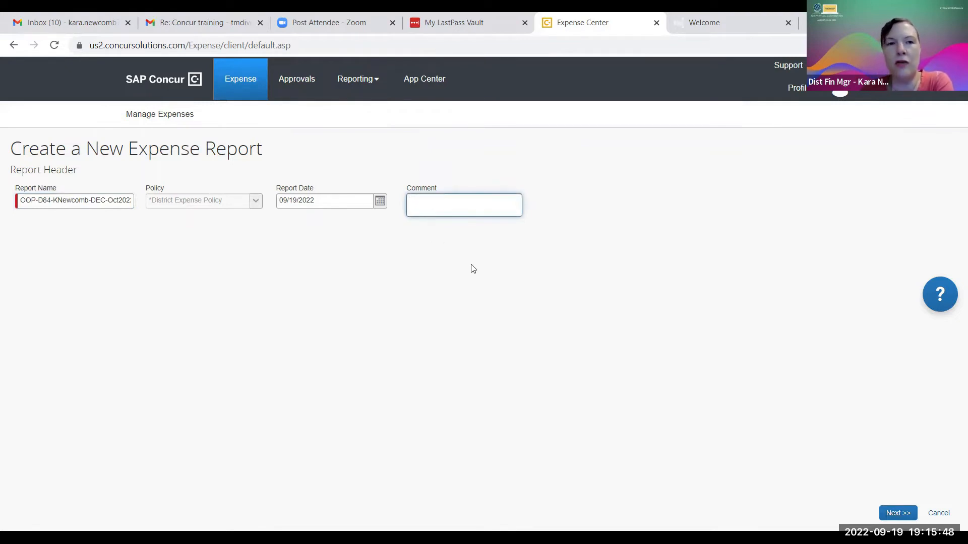
pyautogui.click(898, 513)
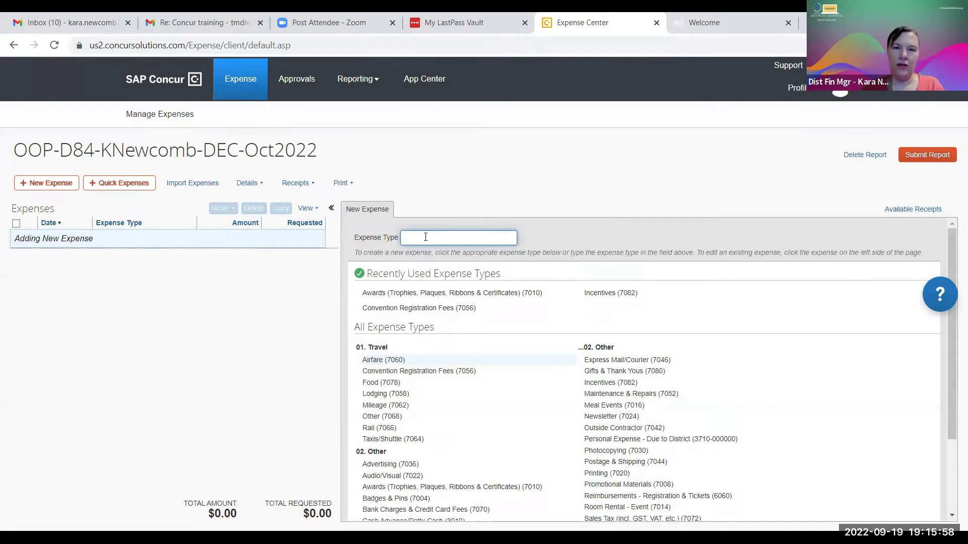
# Start a Mileage (7062) expense dated 09/19/2022 with business purpose DEC and the employee's name as vendor.
pyautogui.write('Mil')
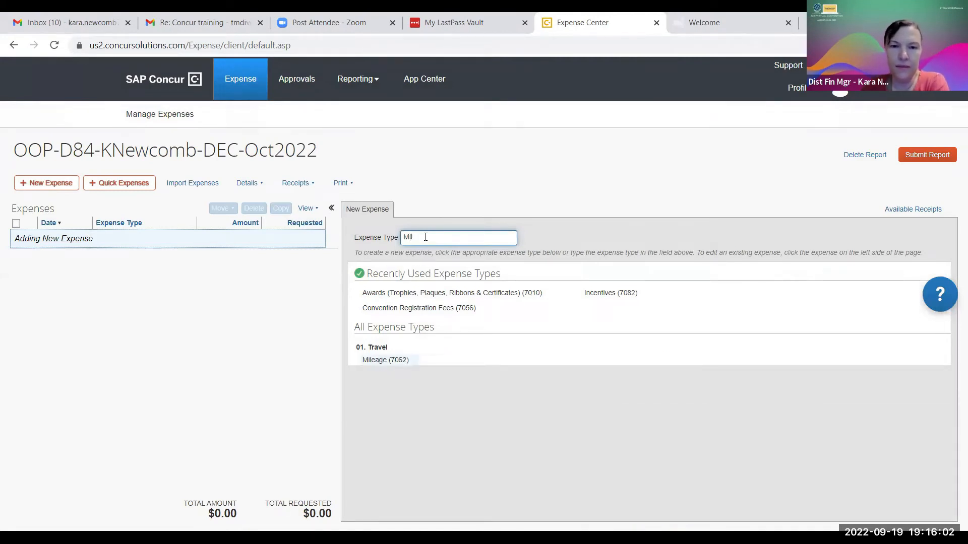
pyautogui.click(386, 358)
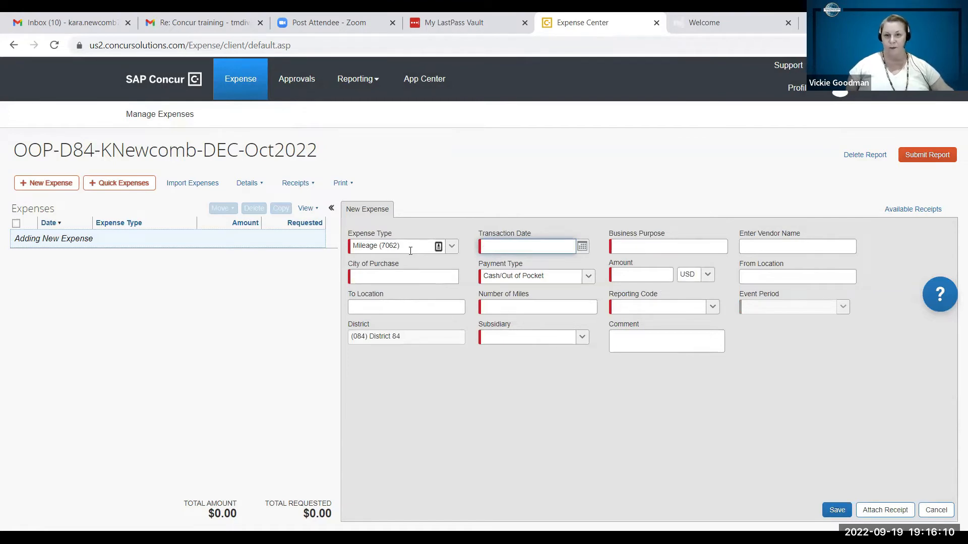
pyautogui.click(582, 246)
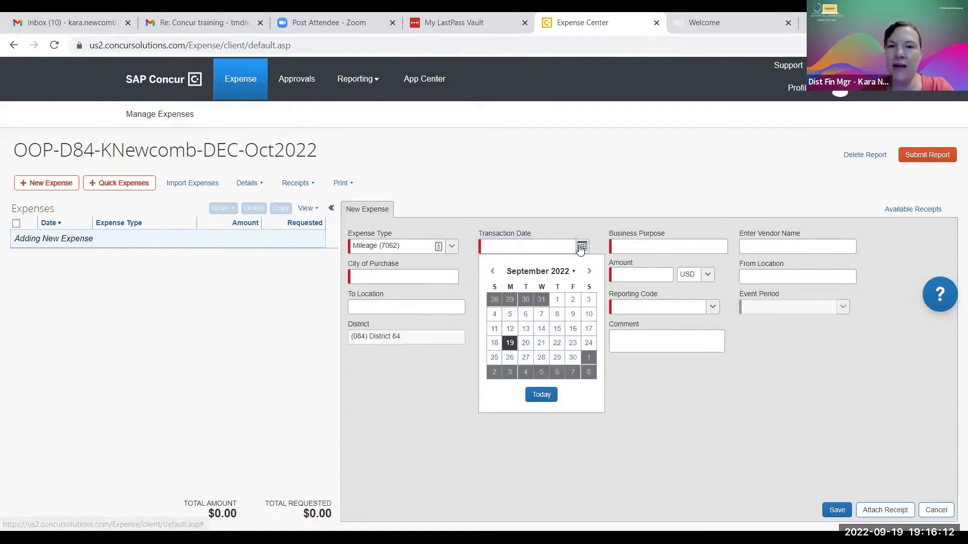
pyautogui.click(661, 252)
pyautogui.write('DEC mtg.')
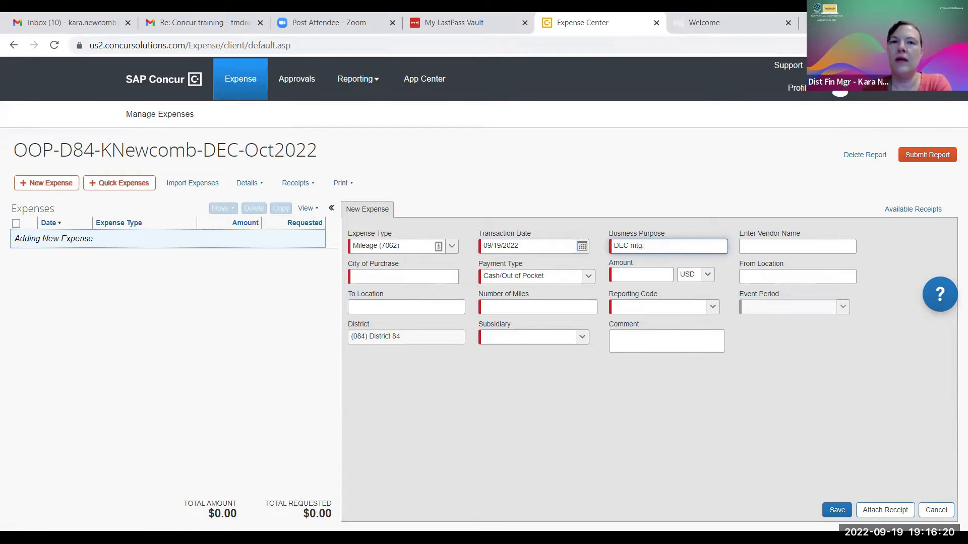
pyautogui.click(782, 251)
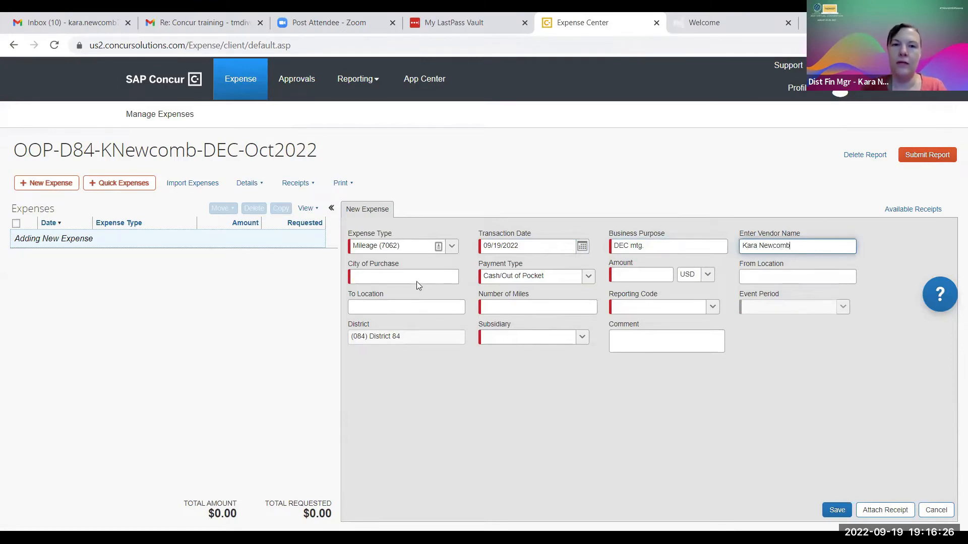
# Set the city to Orlando, Florida, payment type Cash/Out of Pocket, and amount 50.00 USD.
pyautogui.click(395, 277)
pyautogui.press('Down')
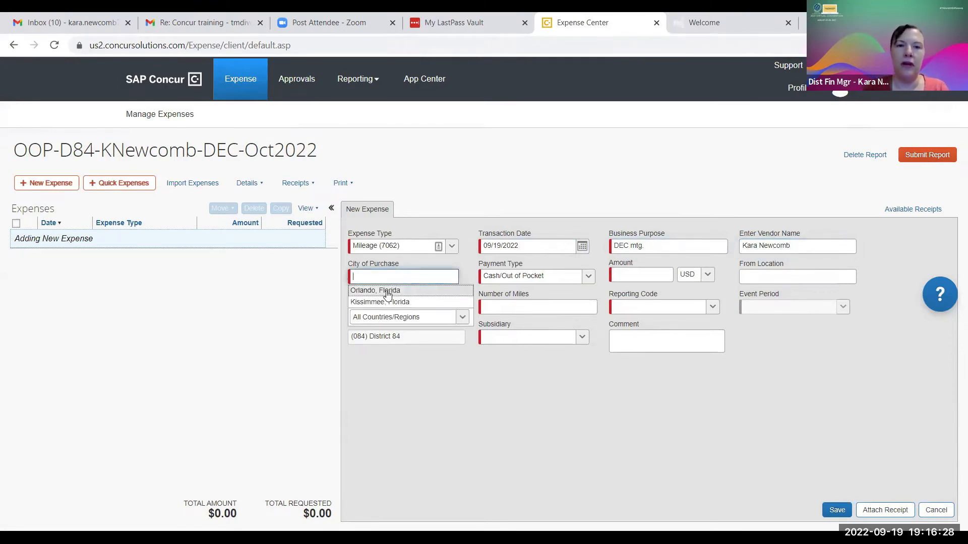
pyautogui.press('Return')
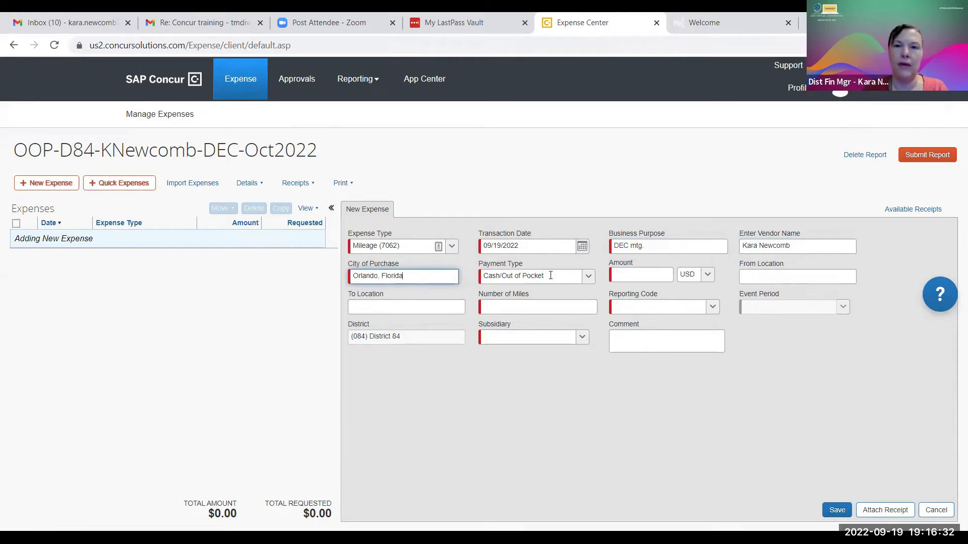
pyautogui.click(588, 277)
pyautogui.click(588, 280)
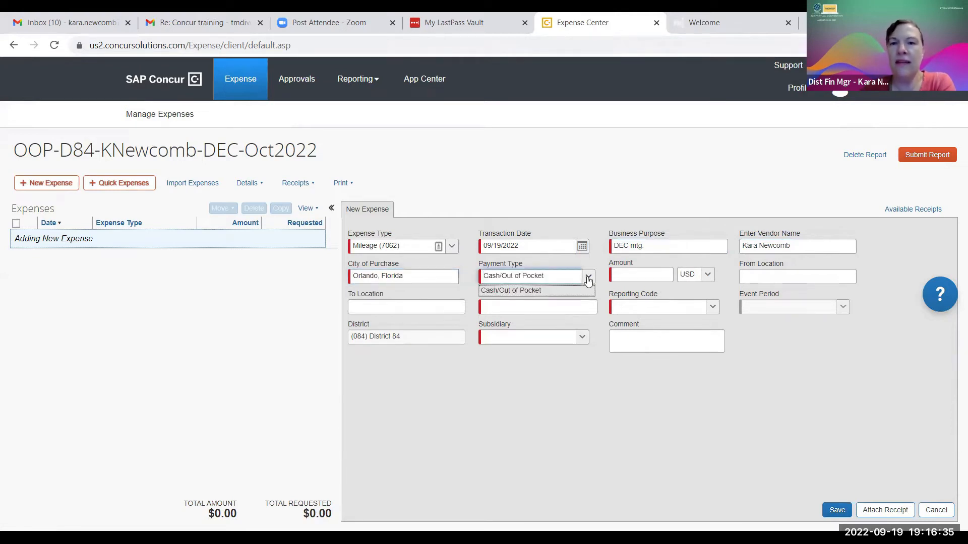
pyautogui.click(620, 275)
pyautogui.write('5')
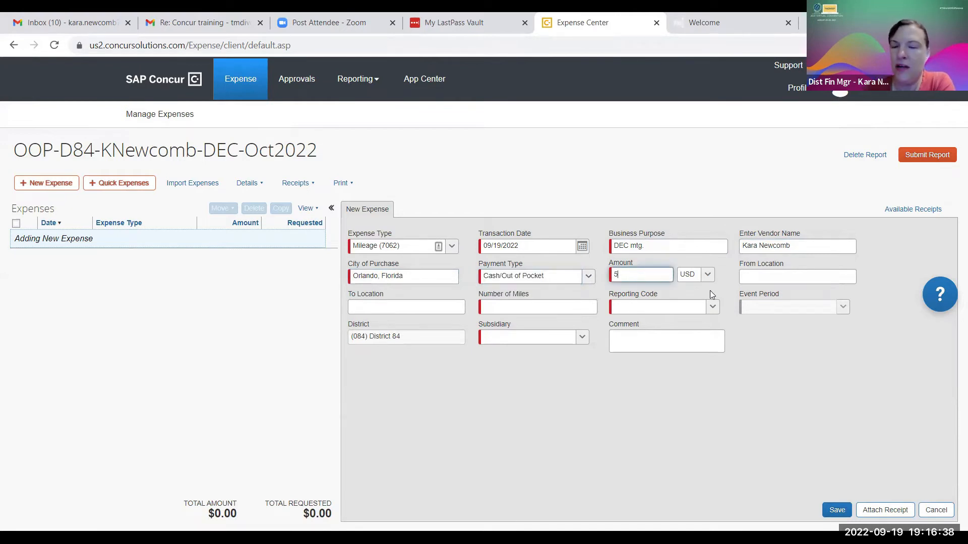
pyautogui.write('0.00')
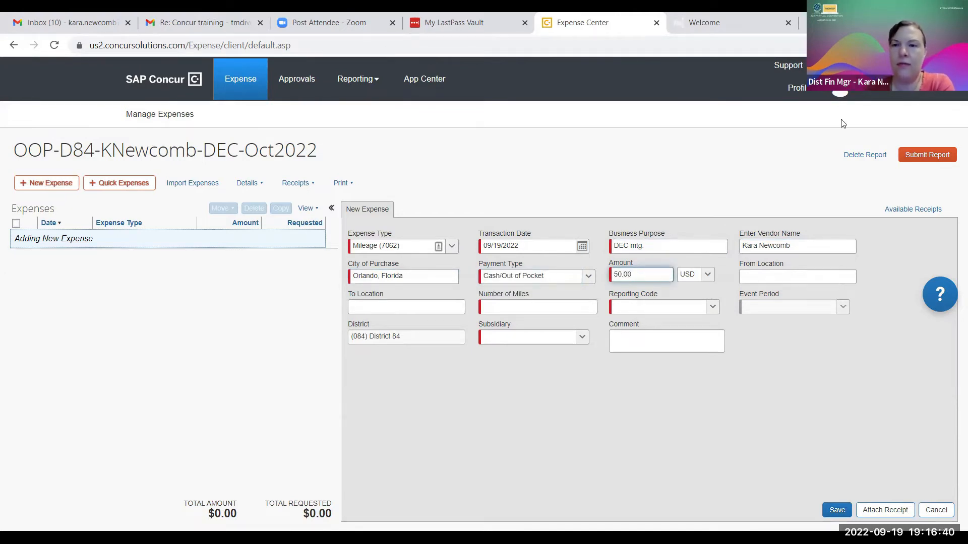
pyautogui.click(765, 276)
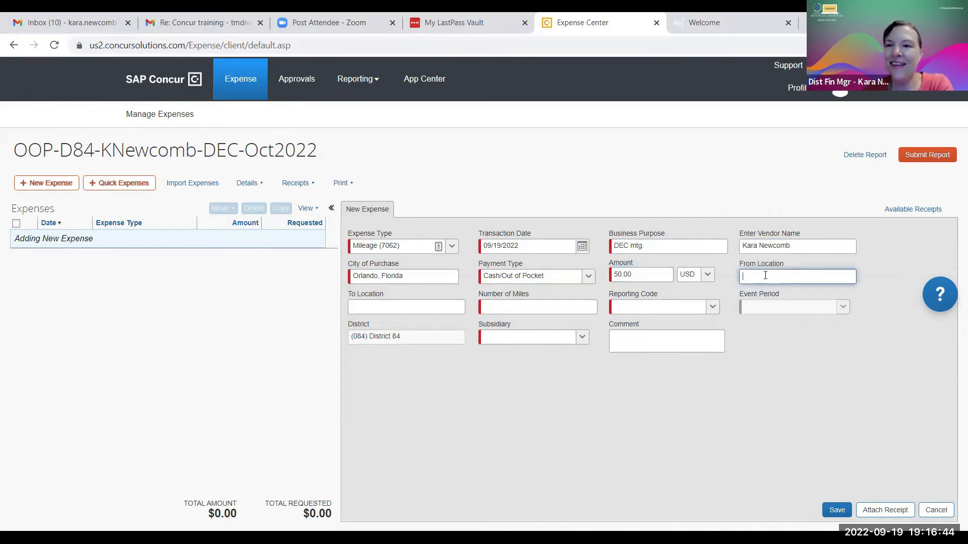
# Enter the trip from Orlando to Daytona and correct the mileage to 160 miles.
pyautogui.write('Orlando')
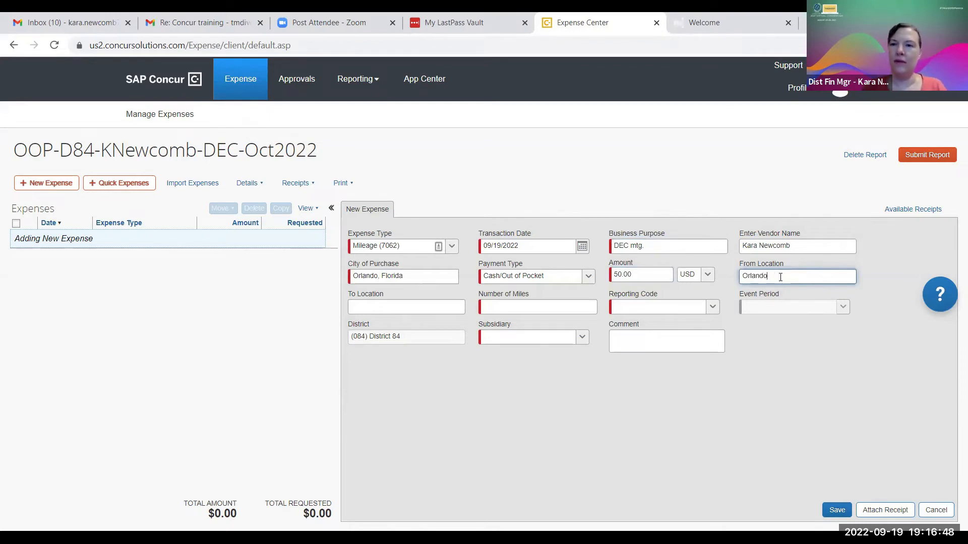
pyautogui.click(393, 307)
pyautogui.write('Daytona')
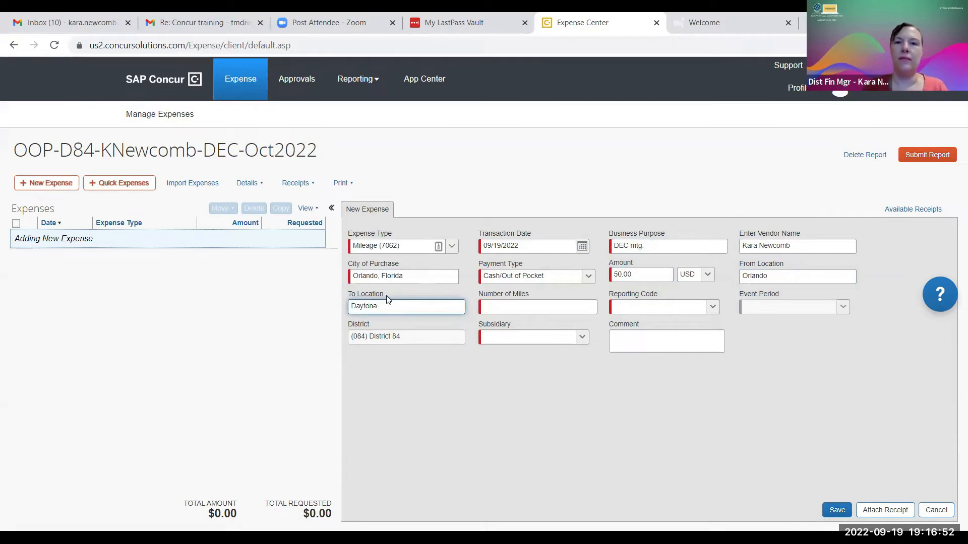
pyautogui.click(497, 309)
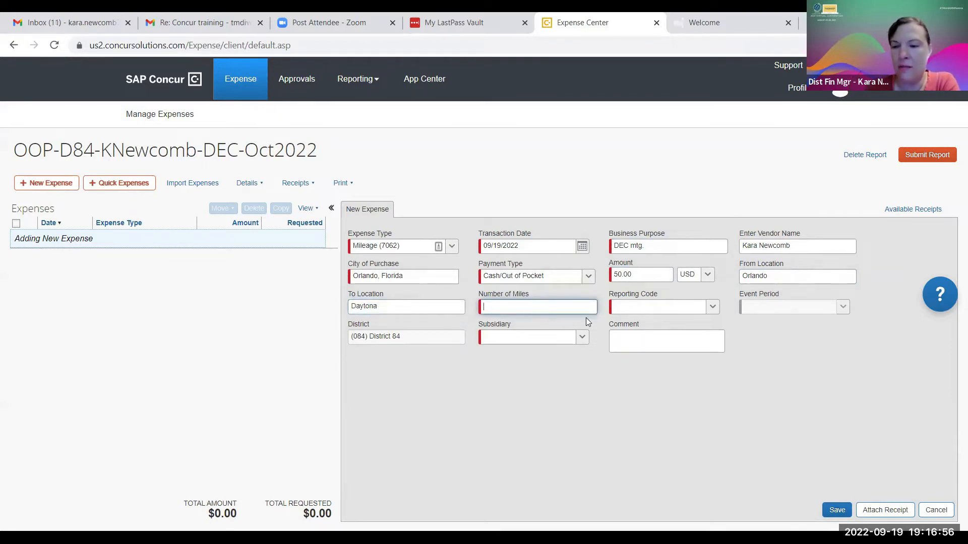
pyautogui.write('25')
pyautogui.press('BackSpace')
pyautogui.press('BackSpace')
pyautogui.write('80')
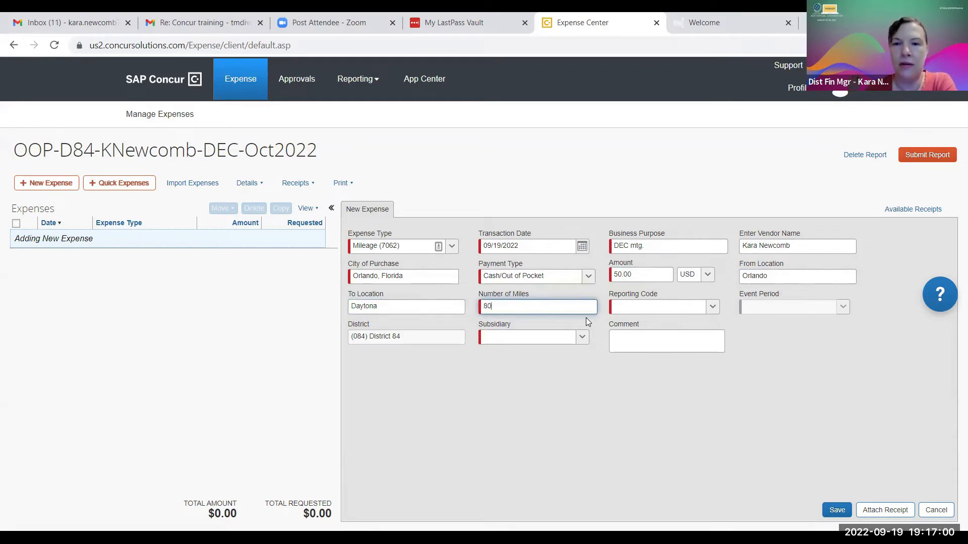
pyautogui.click(634, 309)
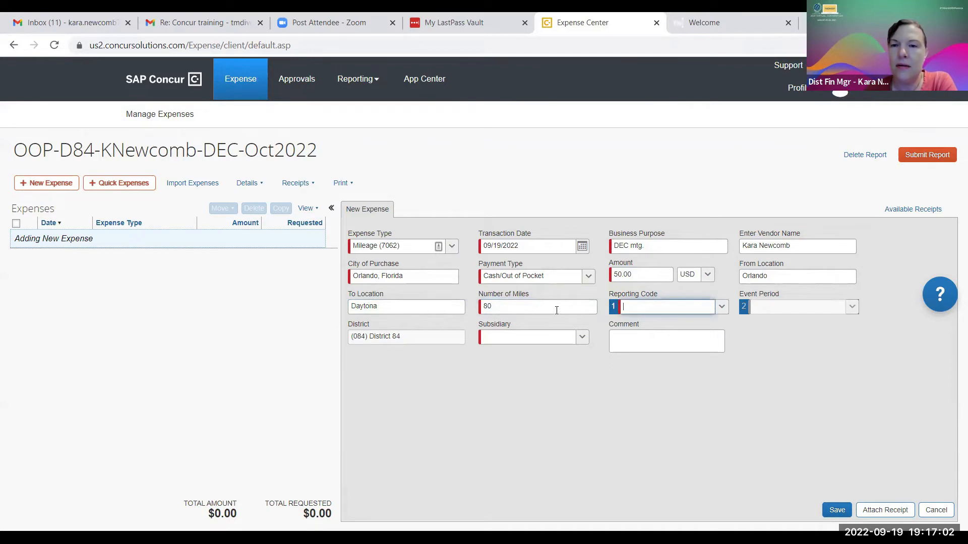
pyautogui.moveTo(509, 308); pyautogui.dragTo(468, 313)
pyautogui.write('16')
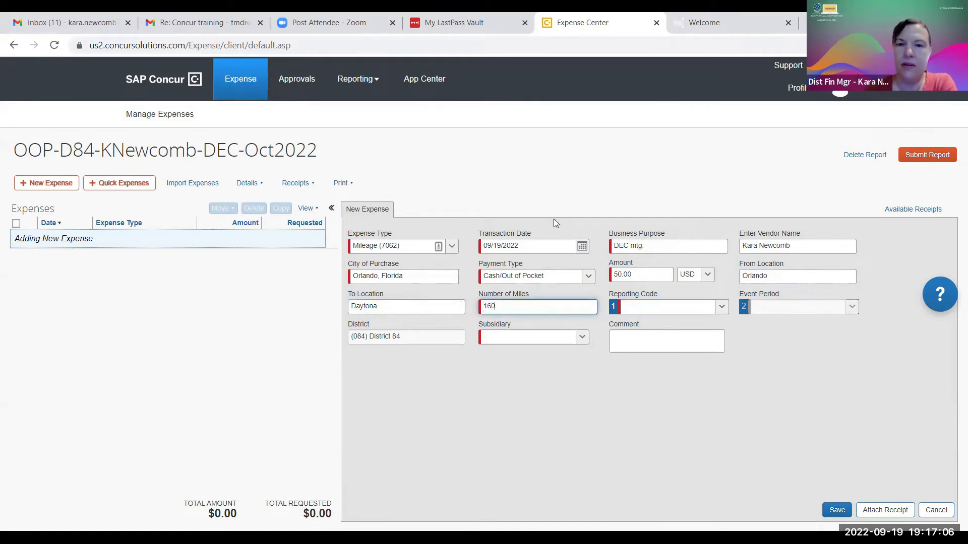
# Search the reporting code list and choose (963) Travel - Other Member.
pyautogui.click(721, 307)
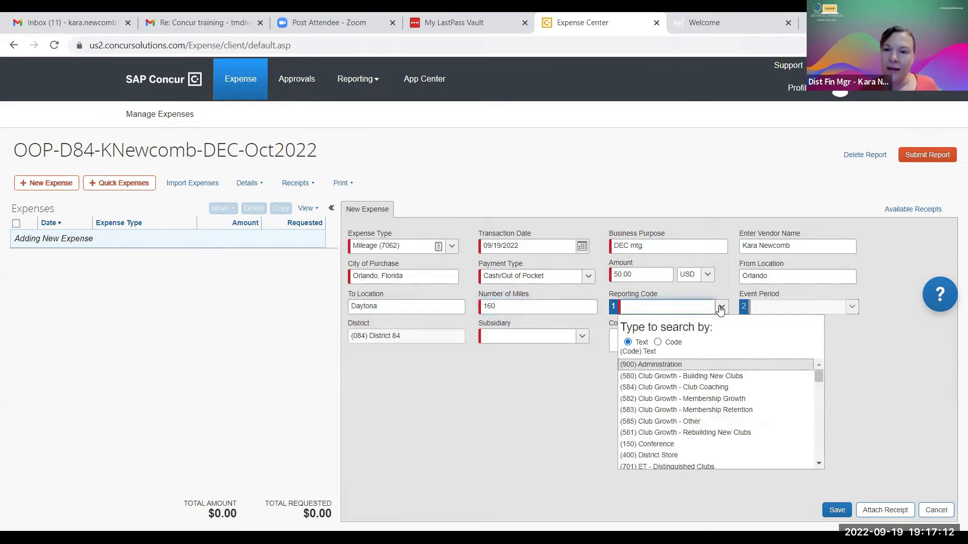
pyautogui.scroll(-2, 691, 376)
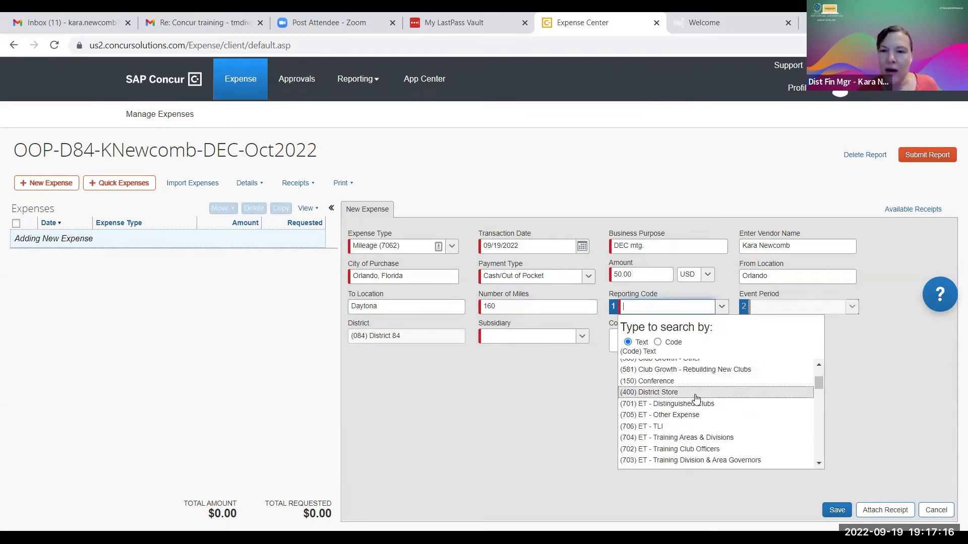
pyautogui.scroll(-2, 705, 402)
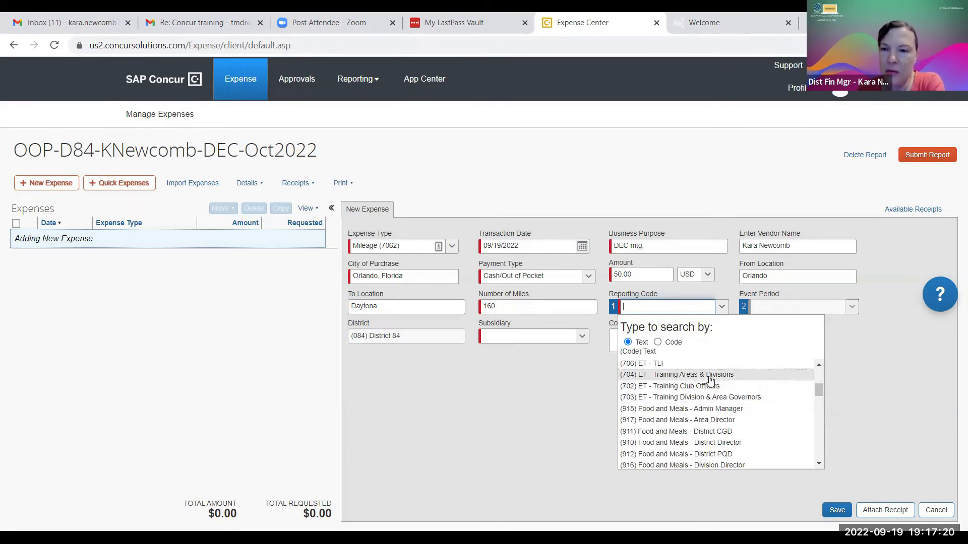
pyautogui.scroll(-2, 712, 403)
pyautogui.scroll(2, 713, 407)
pyautogui.scroll(-6, 713, 407)
pyautogui.scroll(6, 711, 406)
pyautogui.scroll(5, 712, 406)
pyautogui.scroll(-8, 712, 406)
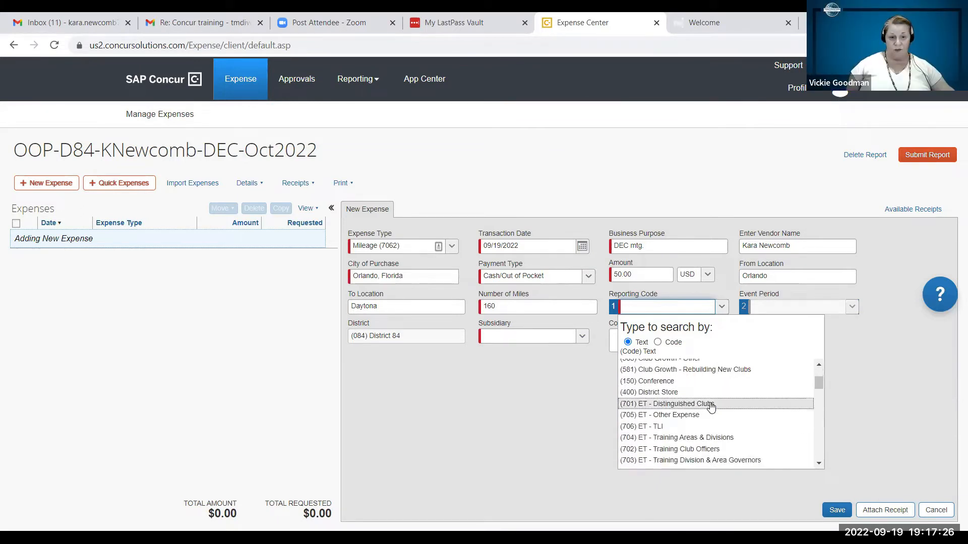
pyautogui.scroll(-8, 712, 406)
pyautogui.scroll(4, 712, 406)
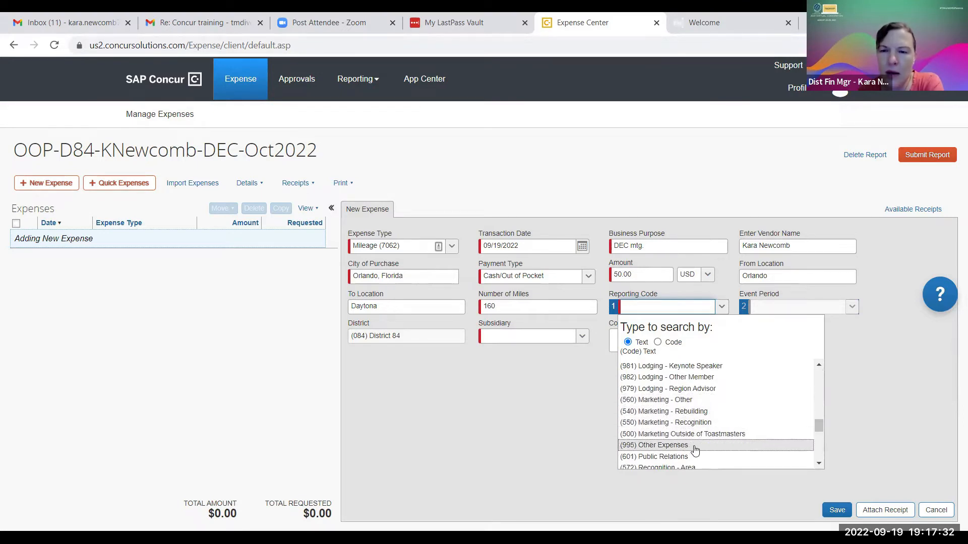
pyautogui.scroll(-6, 698, 444)
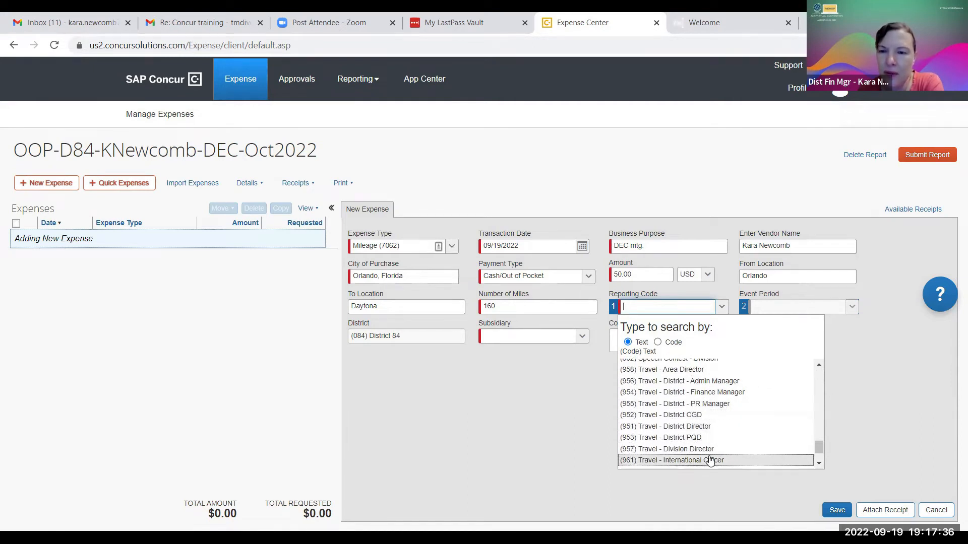
pyautogui.scroll(-2, 702, 453)
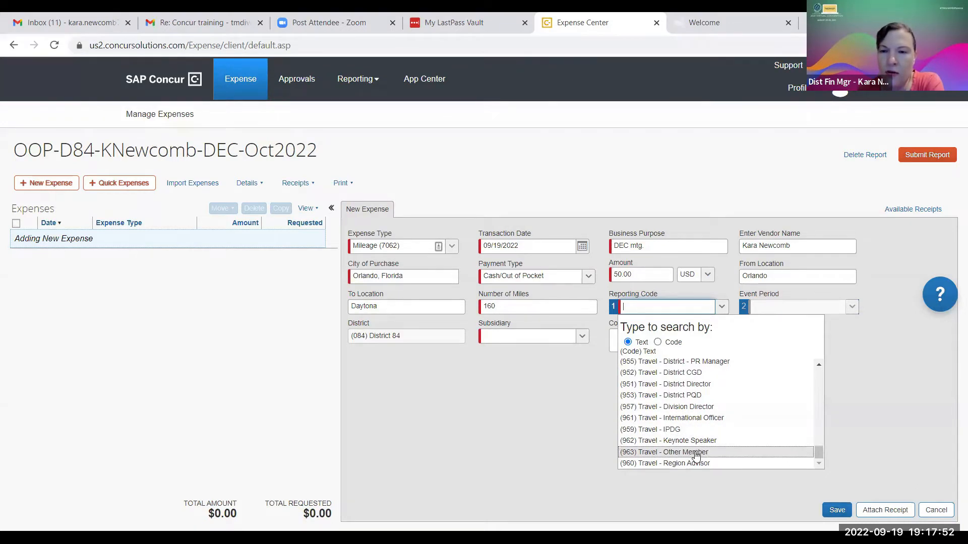
pyautogui.click(696, 453)
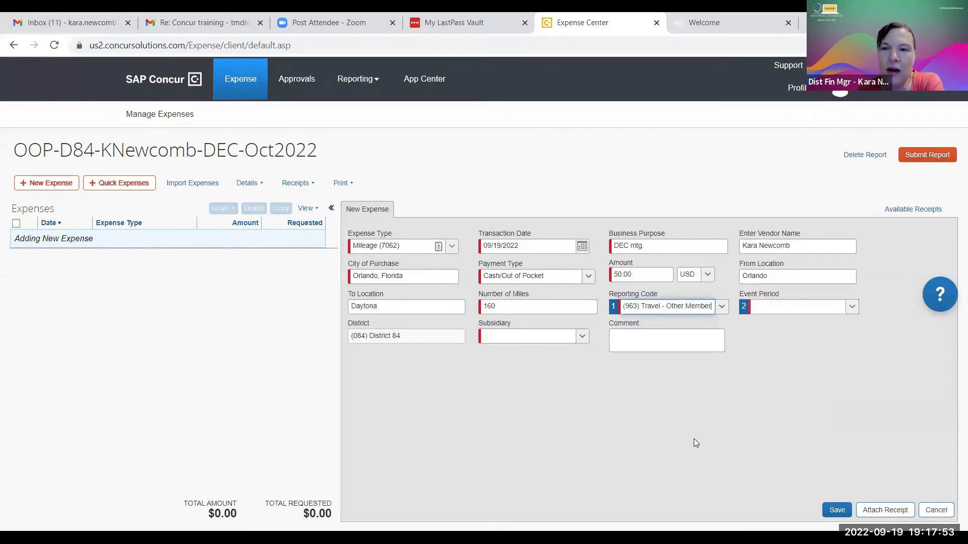
# Set event period N/A and subsidiary (084D) Division, then save the $50.00 mileage expense.
pyautogui.click(851, 308)
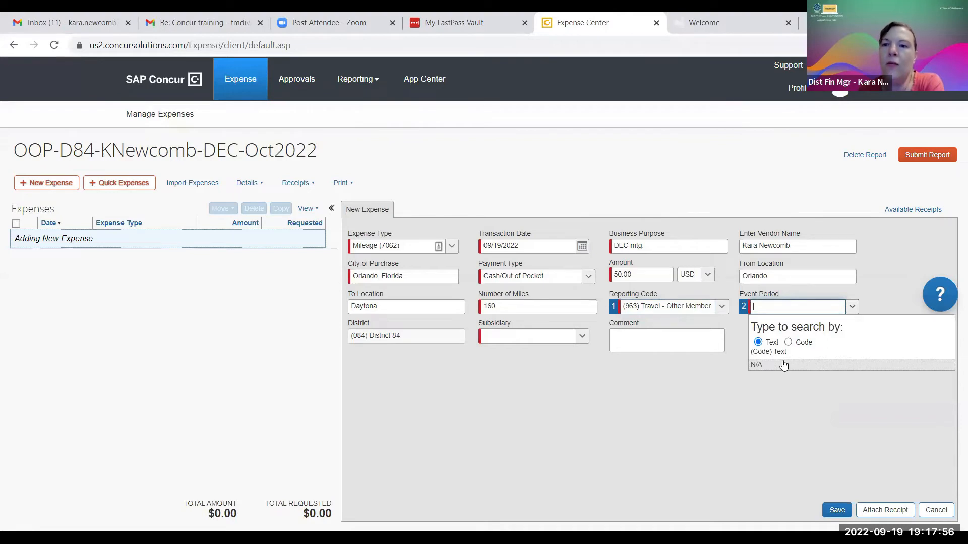
pyautogui.click(779, 365)
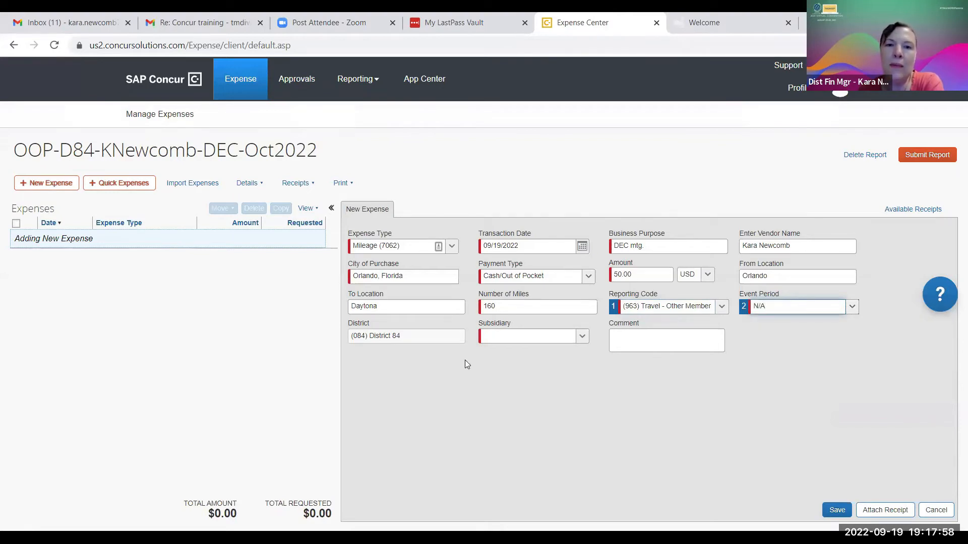
pyautogui.click(523, 339)
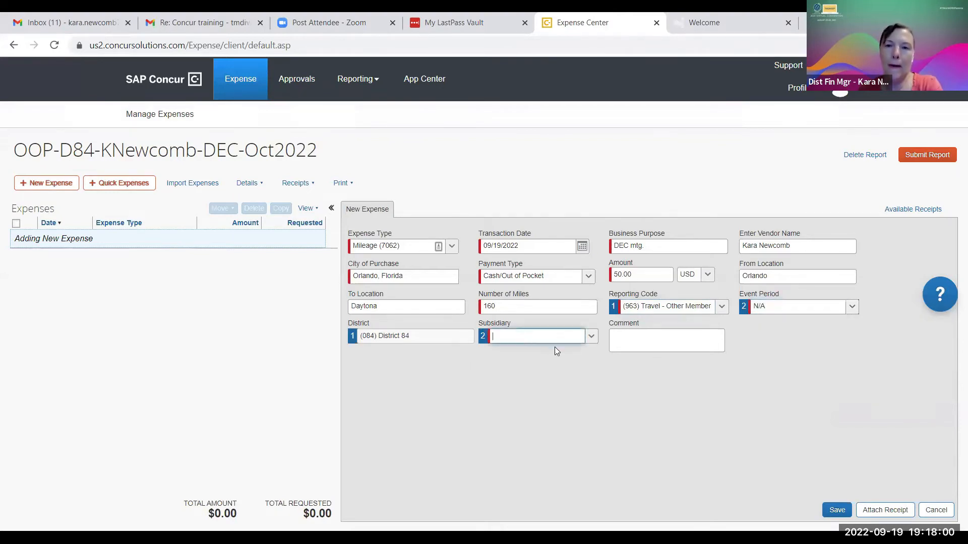
pyautogui.click(590, 339)
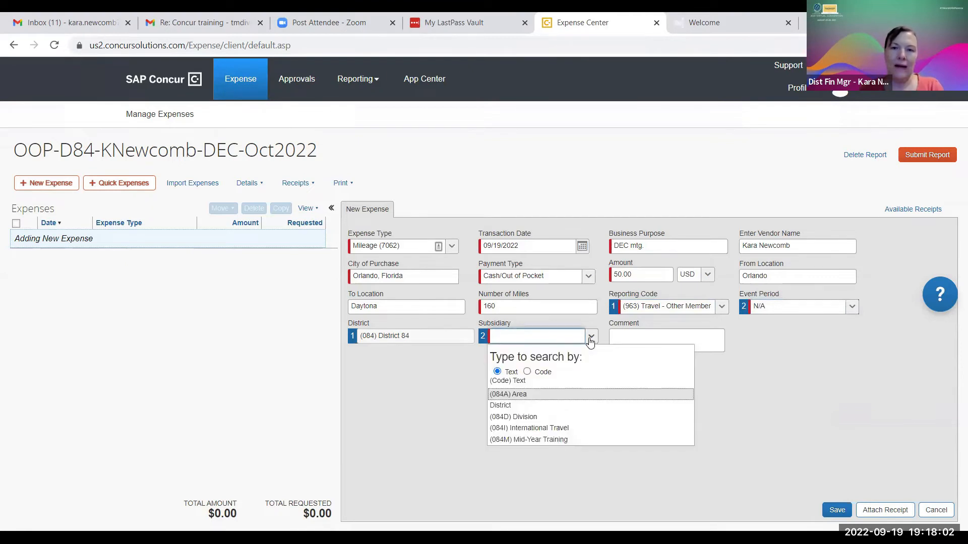
pyautogui.click(536, 417)
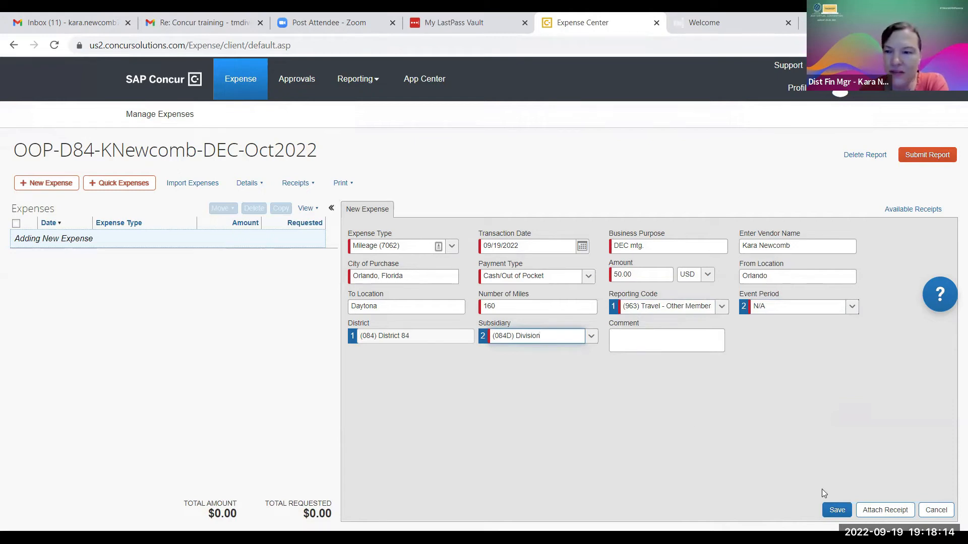
pyautogui.click(836, 511)
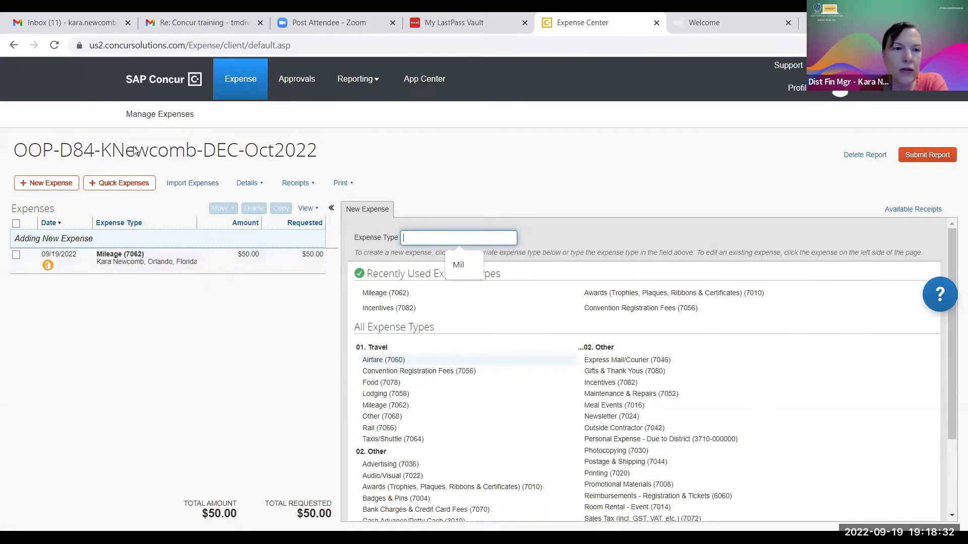
# Reopen the saved $50.00 Mileage (7062) expense, Orlando to Daytona, 160 miles.
pyautogui.click(117, 260)
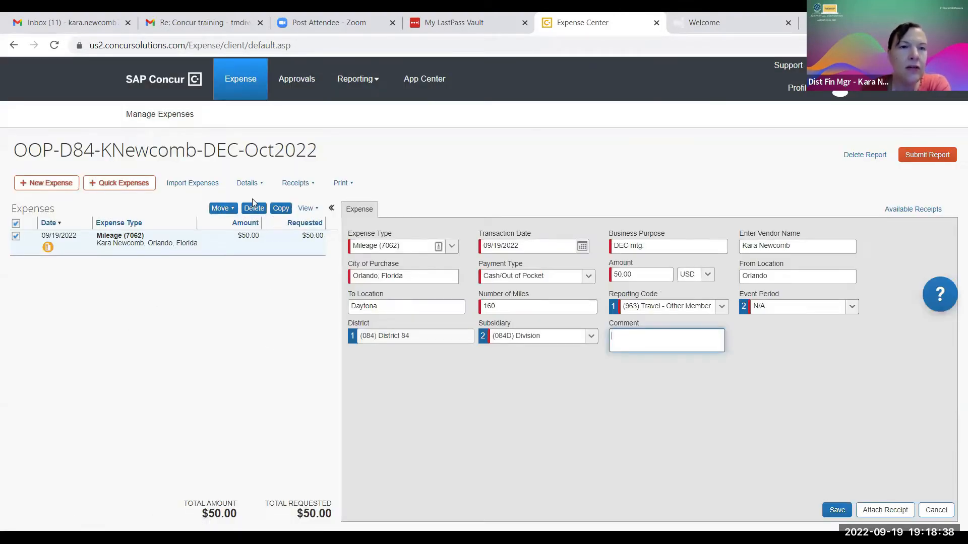
pyautogui.click(297, 184)
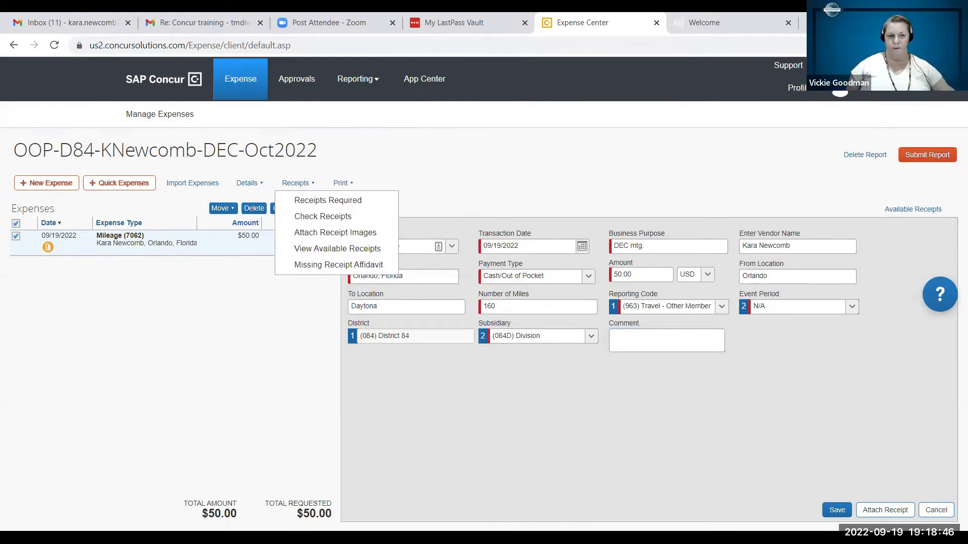
# Upload 'easy-Speak __ View agenda - Thursday April 1, 2021.pdf' as the mileage expense's receipt.
pyautogui.click(896, 512)
pyautogui.click(895, 512)
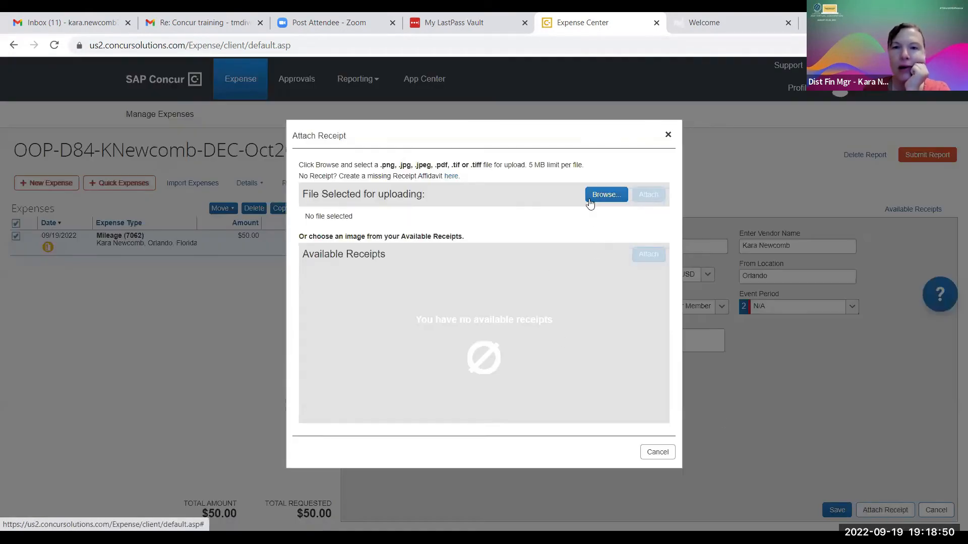
pyautogui.click(605, 196)
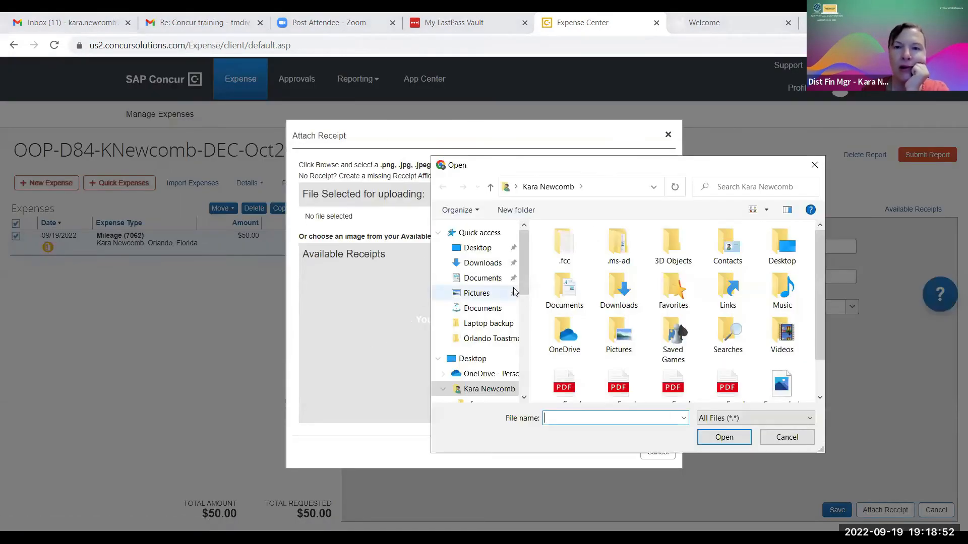
pyautogui.scroll(-1, 589, 382)
pyautogui.click(564, 359)
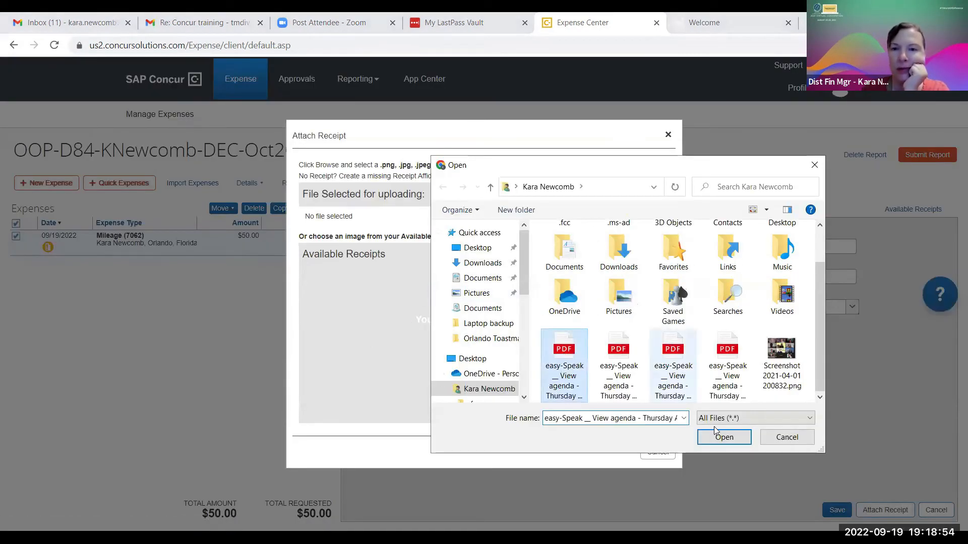
pyautogui.click(722, 438)
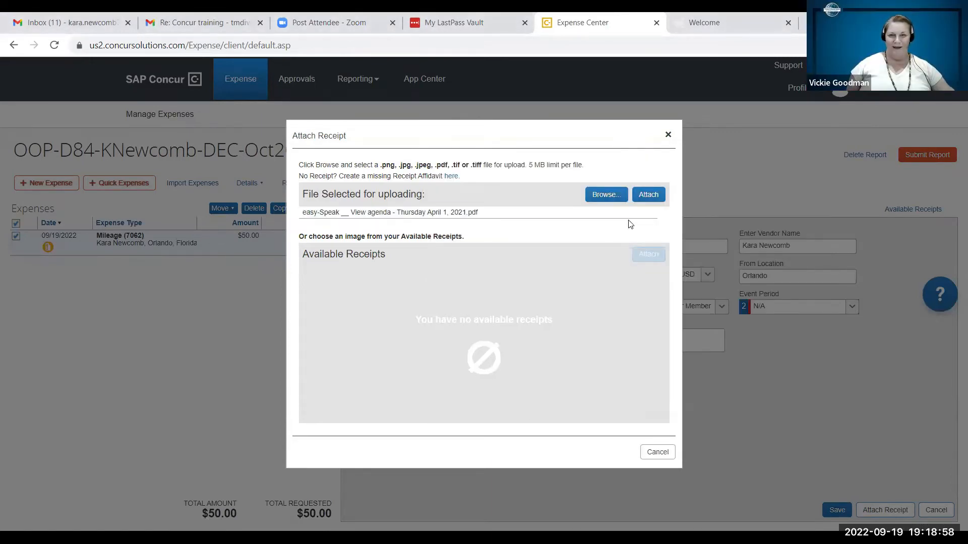
pyautogui.click(647, 199)
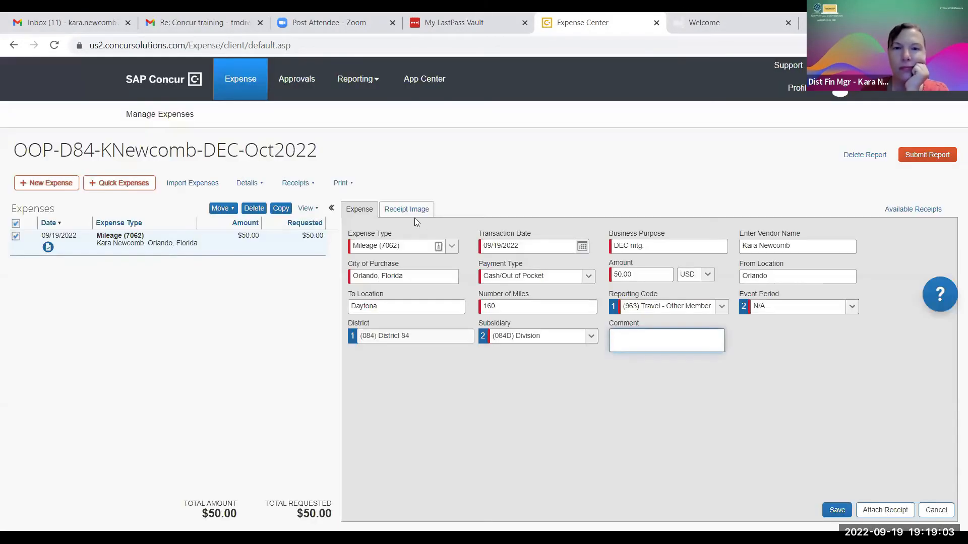
# View the attached PDF on the Receipt Image tab, then return to the Expense details.
pyautogui.click(415, 217)
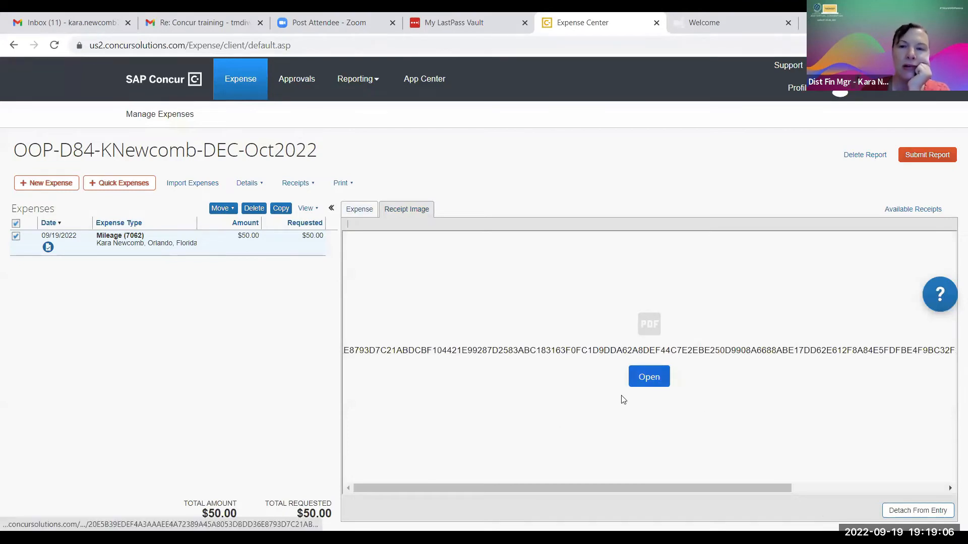
pyautogui.click(650, 377)
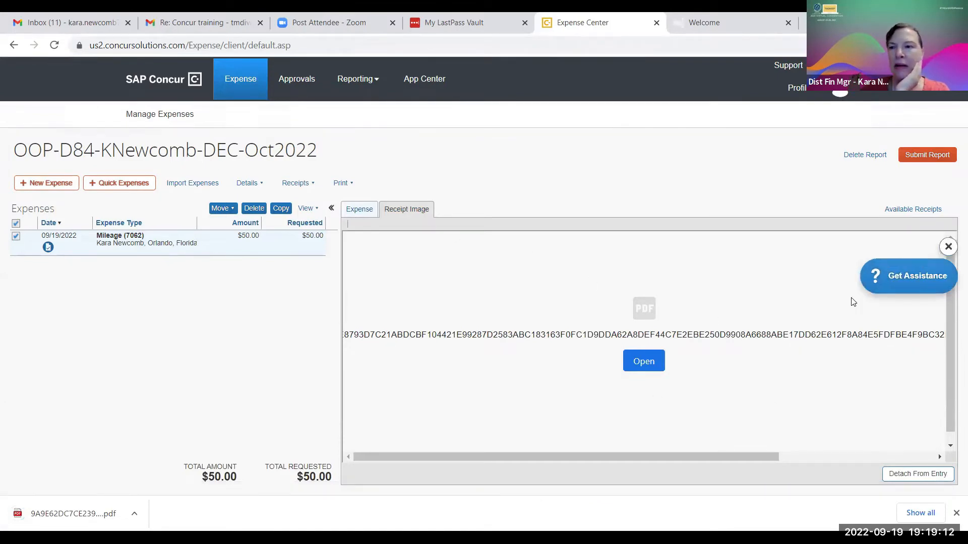
pyautogui.click(362, 210)
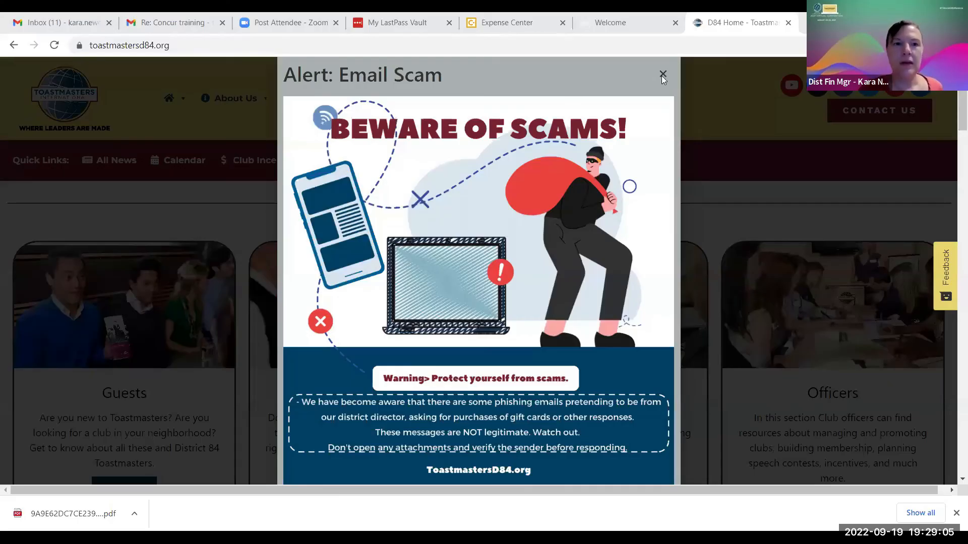
# Dismiss the email scam alert and open the District 84 Document Library.
pyautogui.click(663, 74)
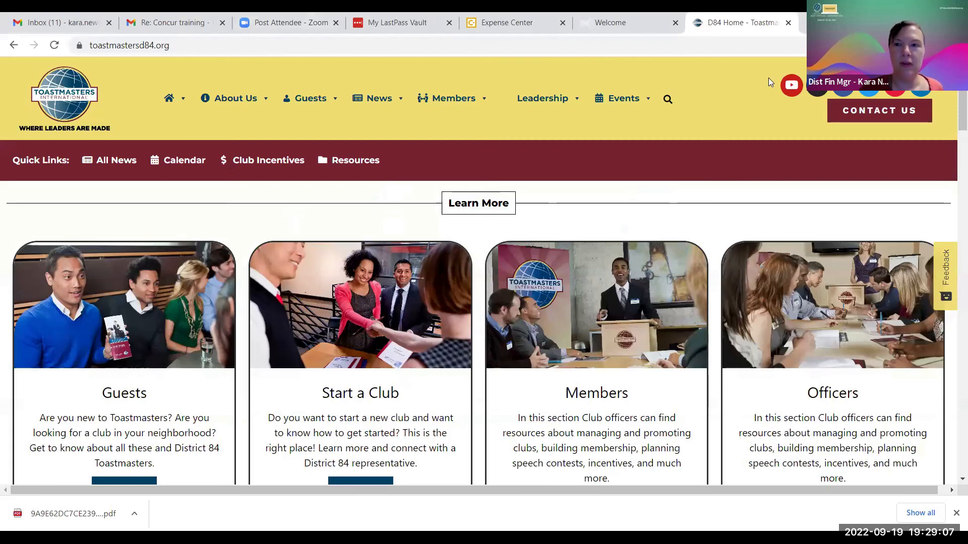
pyautogui.click(355, 160)
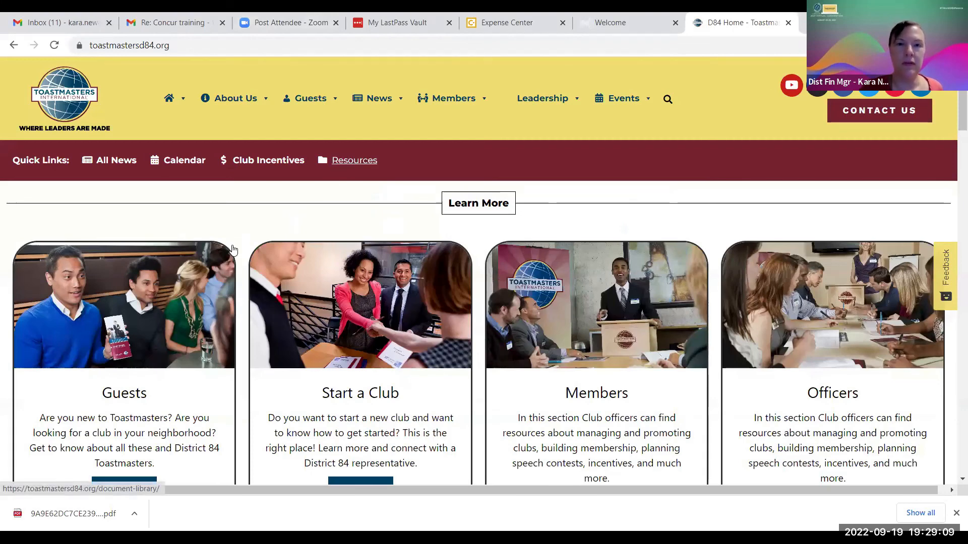
pyautogui.click(353, 161)
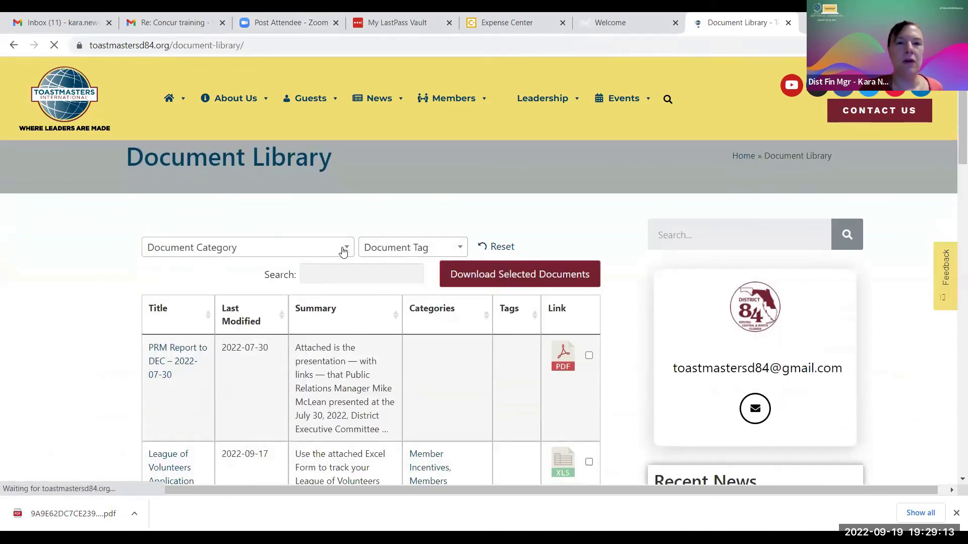
# Filter the Document Library to the '– Leadership Training' document category.
pyautogui.click(341, 249)
pyautogui.scroll(-3, 204, 380)
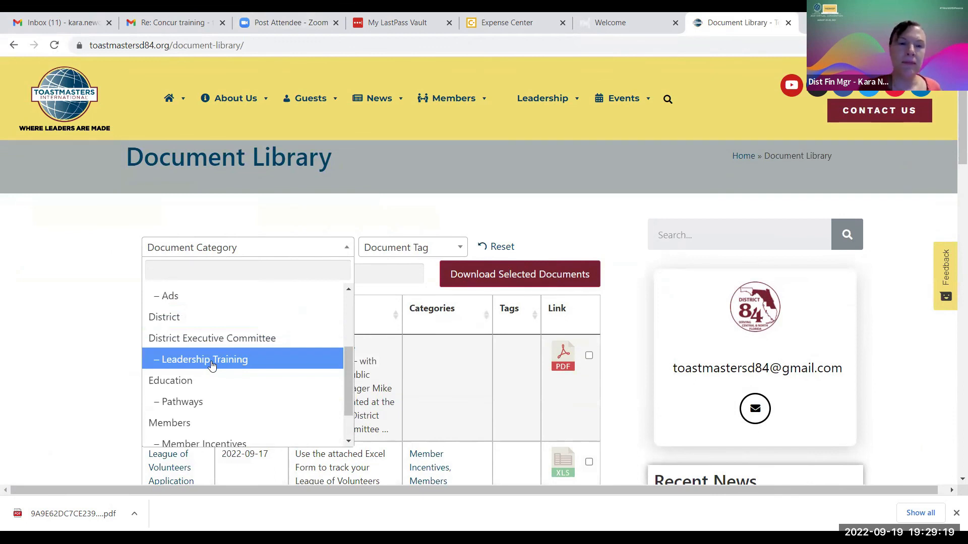
pyautogui.click(211, 361)
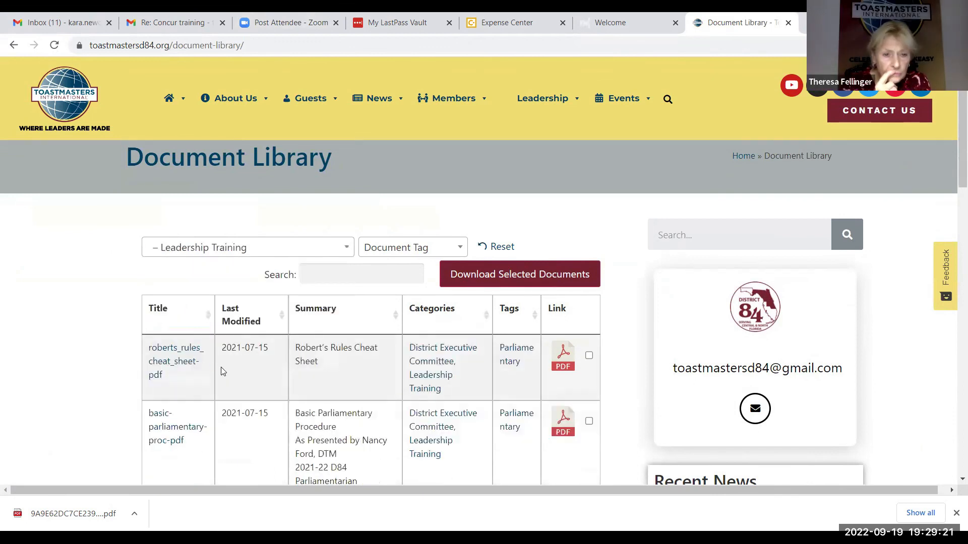
pyautogui.scroll(-2, 258, 371)
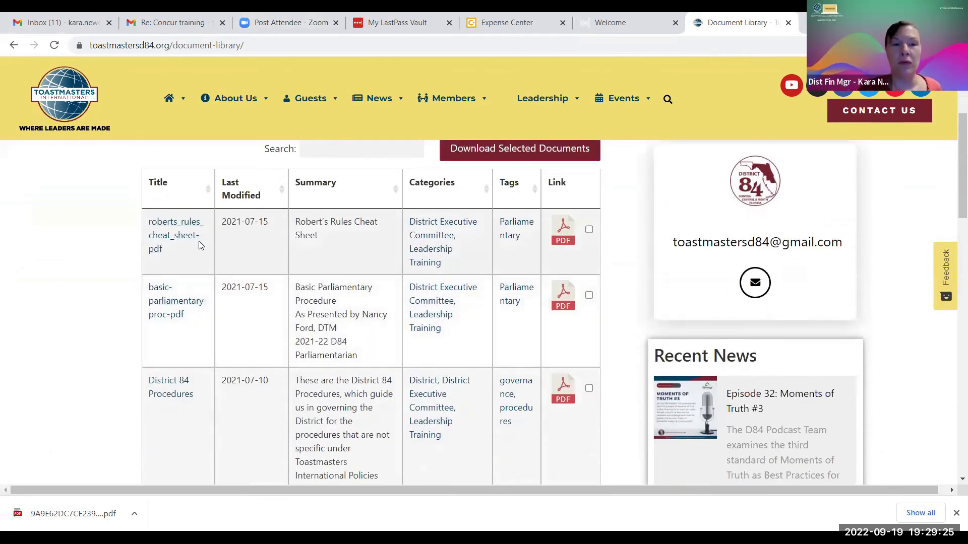
pyautogui.scroll(-5, 176, 363)
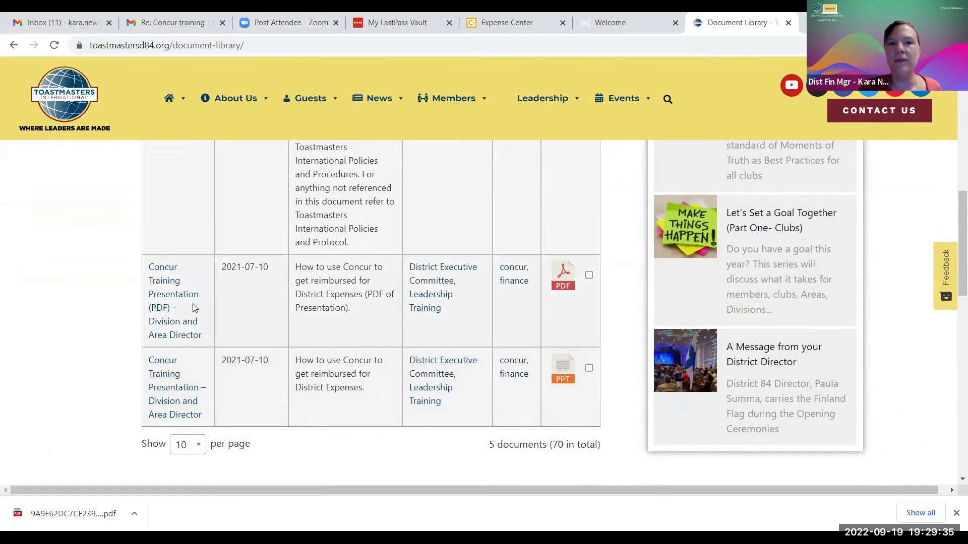
pyautogui.scroll(10, 471, 317)
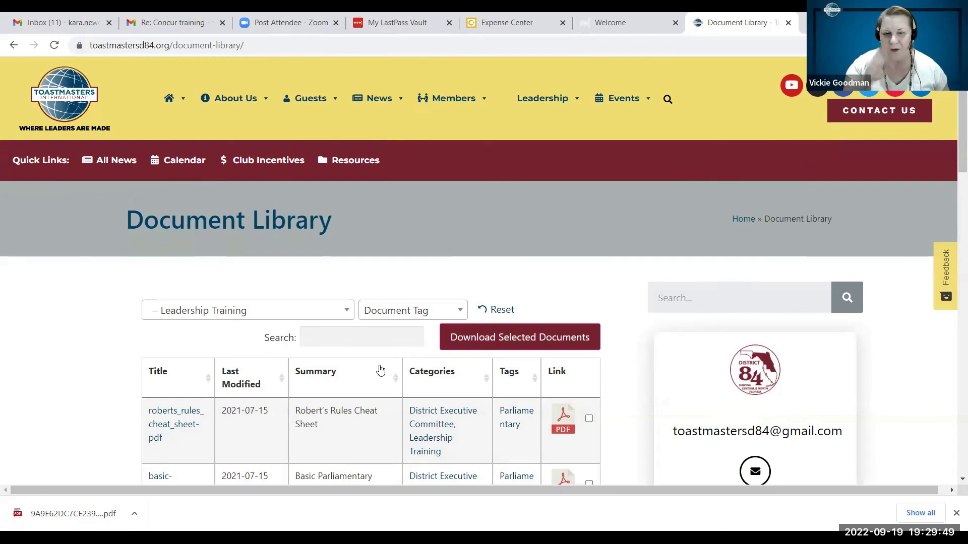
pyautogui.scroll(-1, 381, 369)
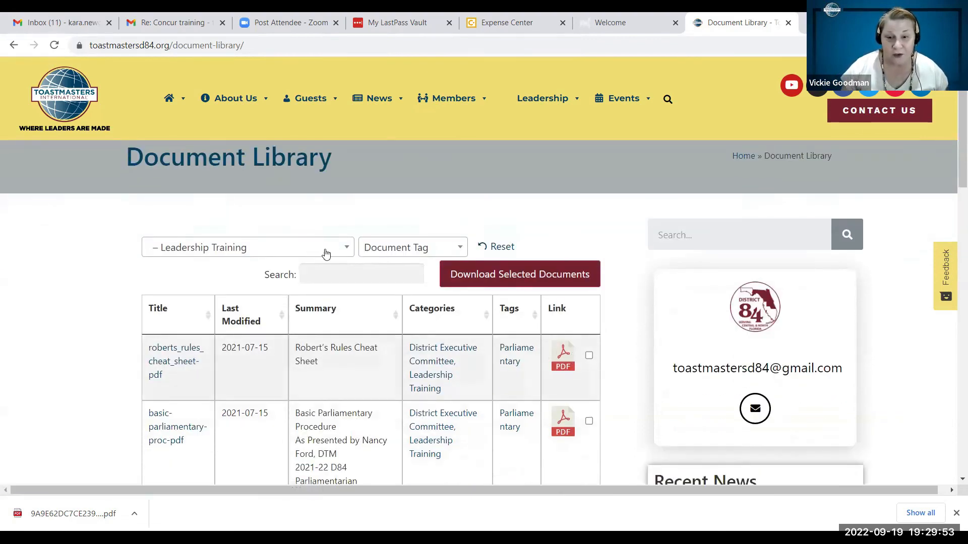
pyautogui.click(336, 273)
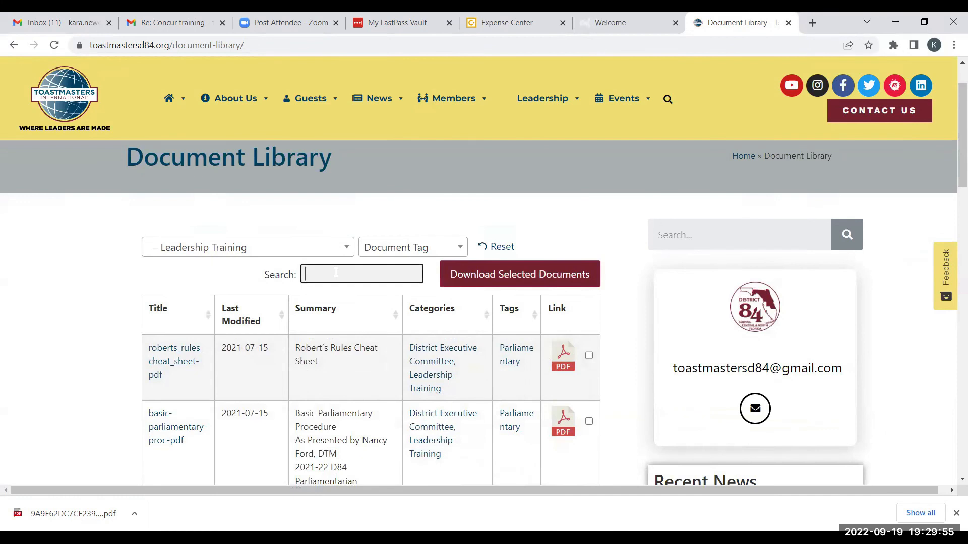
# Search the document table for 'concur' to list the two Concur Training Presentation files.
pyautogui.write('concur')
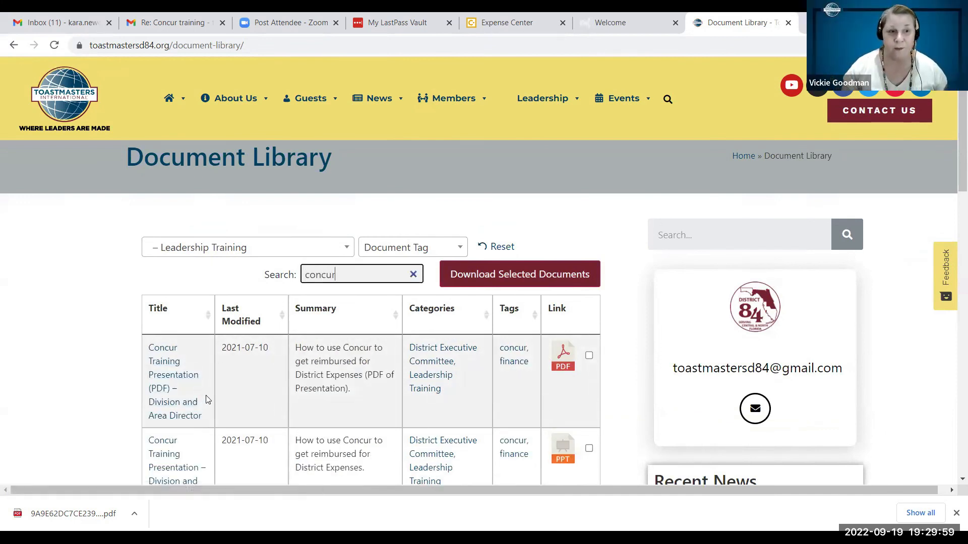
pyautogui.scroll(-1, 167, 358)
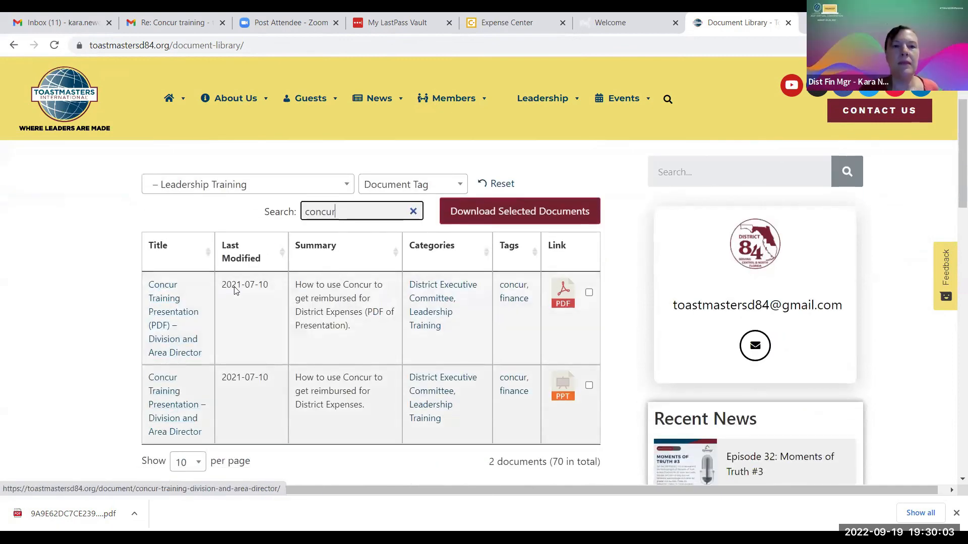
pyautogui.scroll(2, 634, 214)
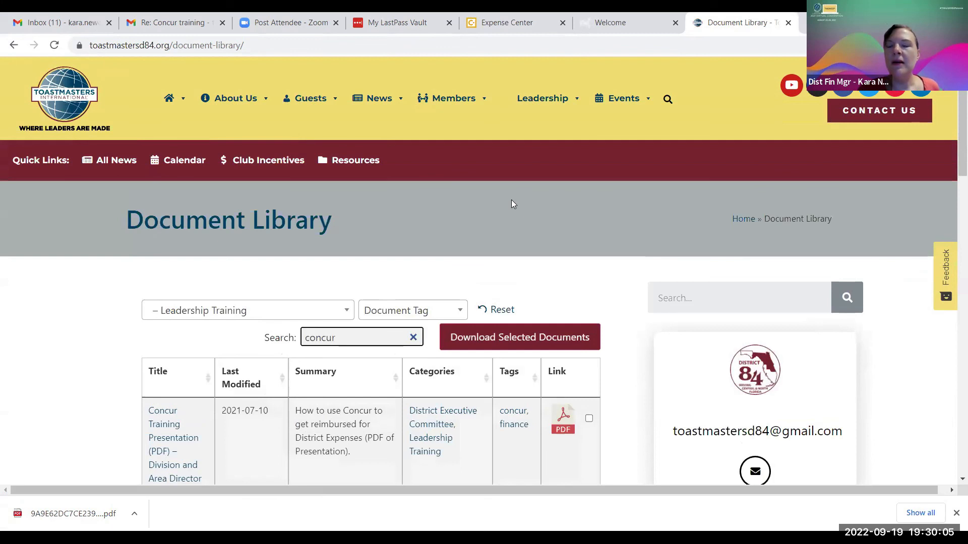